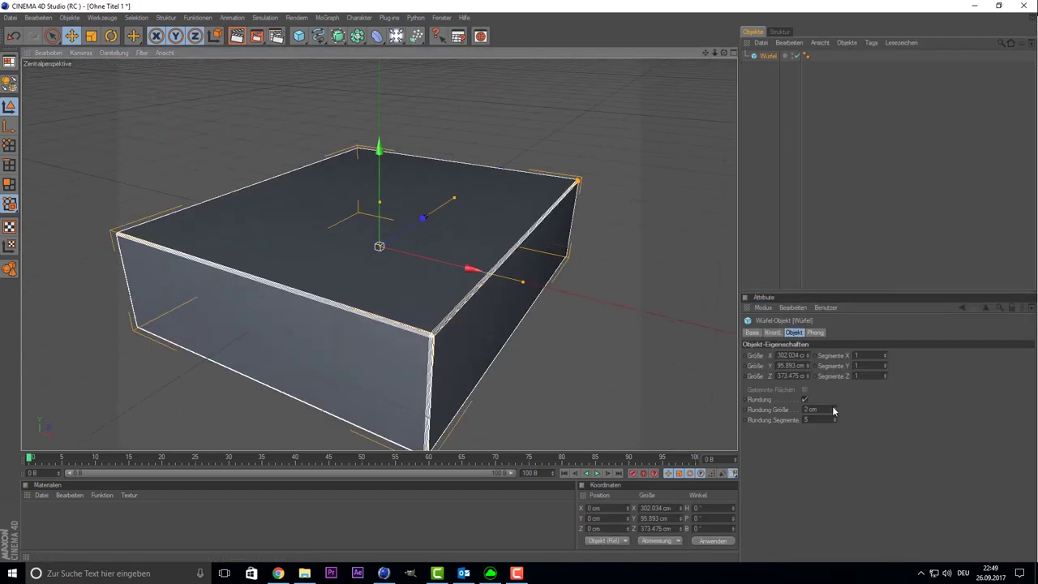
Make the rounded box editable with C, switch to Live Selection, and select the Würfel object
key(c)
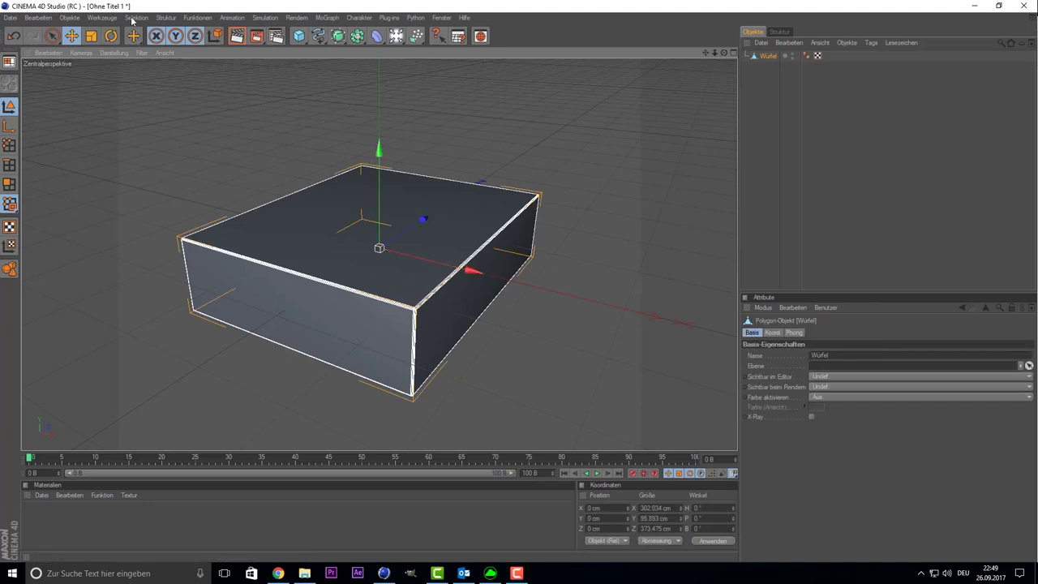
click(136, 17)
click(154, 47)
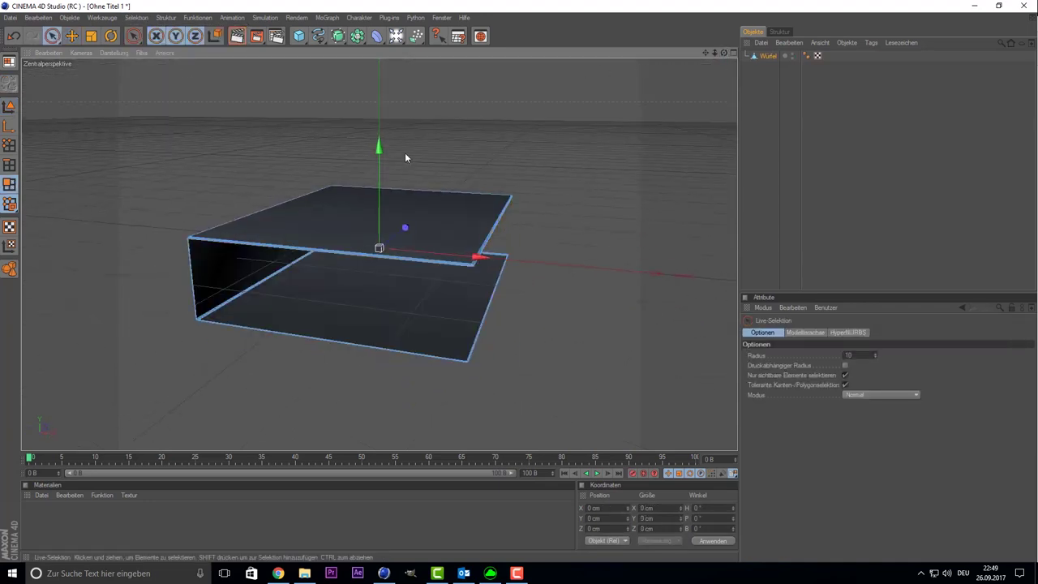
click(767, 67)
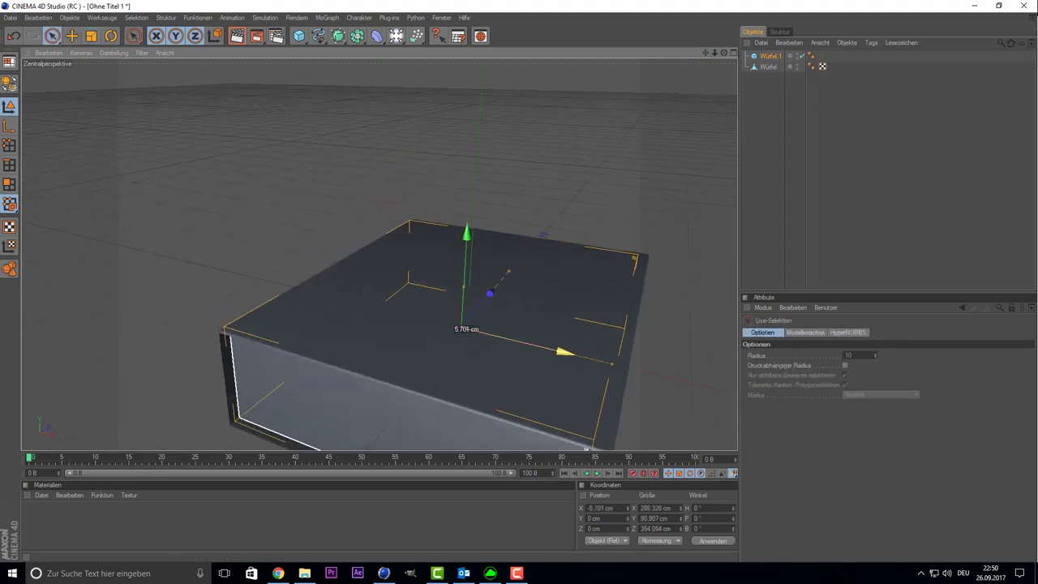
Orbit around the open box and raise the seiten cloner's count to 41 pages
alt+drag(512, 203, 602, 332)
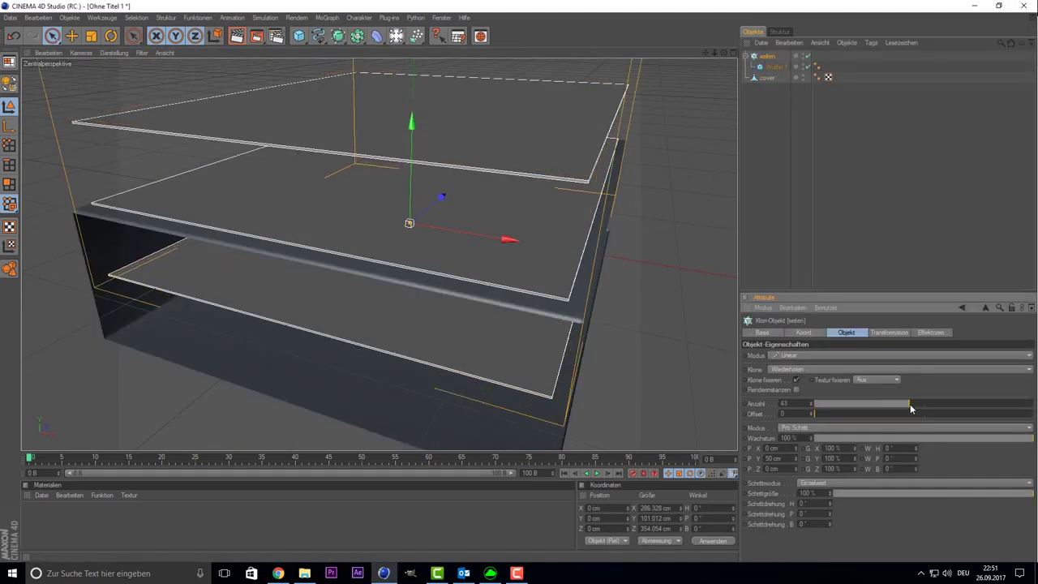
drag(817, 403, 936, 403)
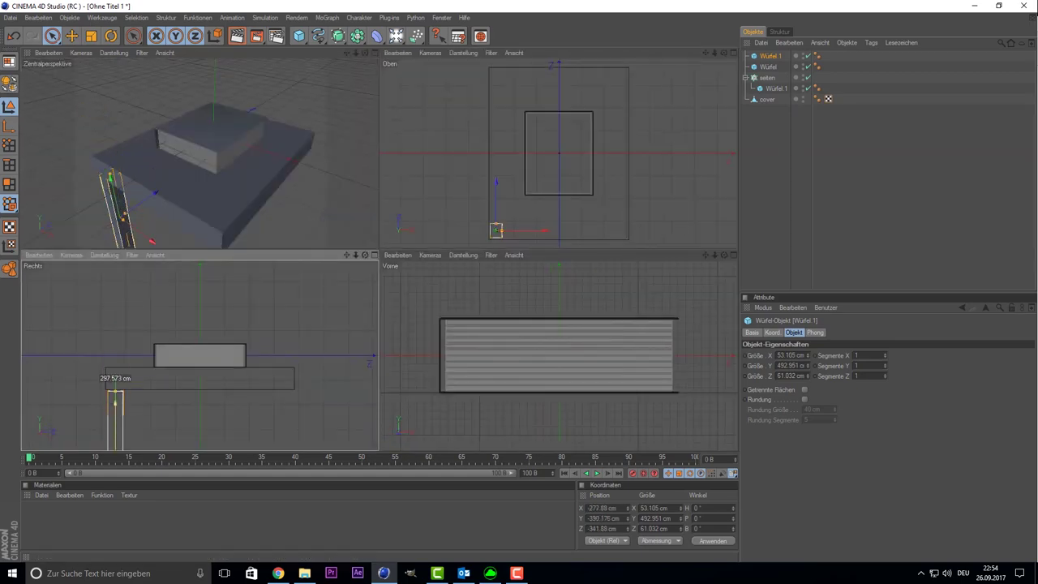
Copy the leg cube to the table's right corner in the top view
ctrl+drag(496, 76, 566, 75)
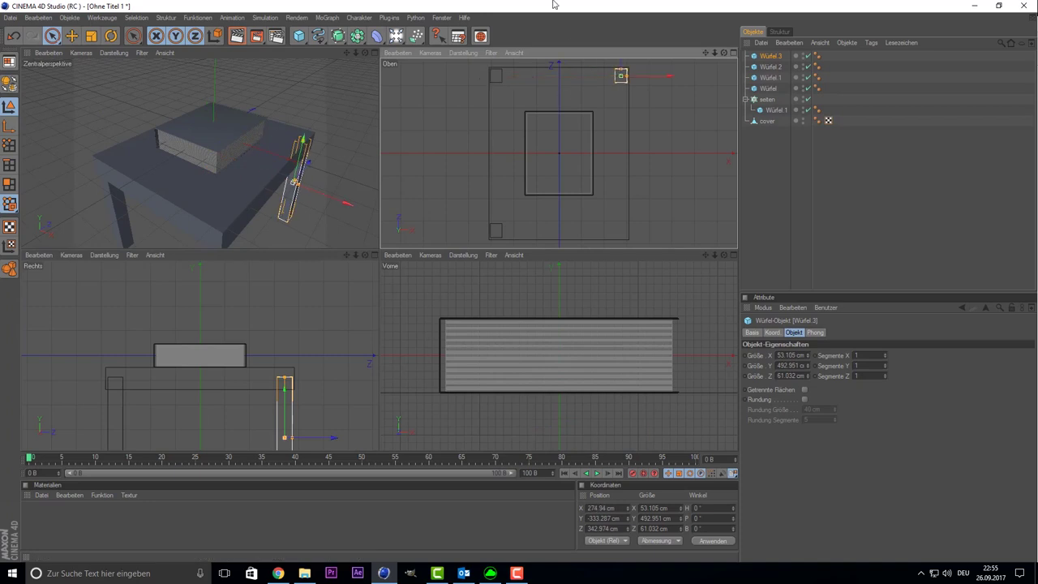
Create material Mat with the dark wood texture in both Colour and Relief
middle_click(171, 114)
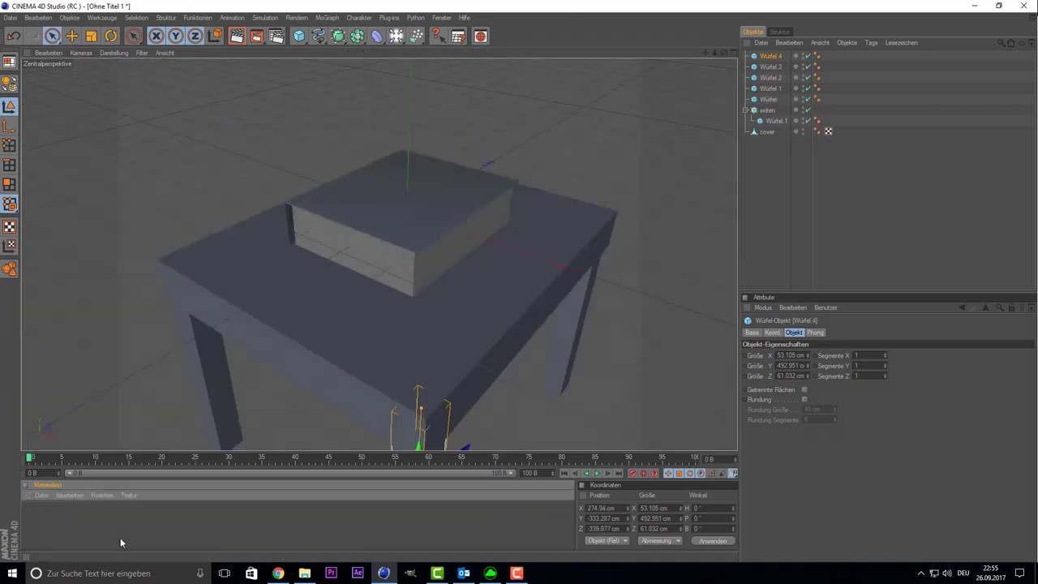
double_click(120, 538)
double_click(33, 514)
click(519, 153)
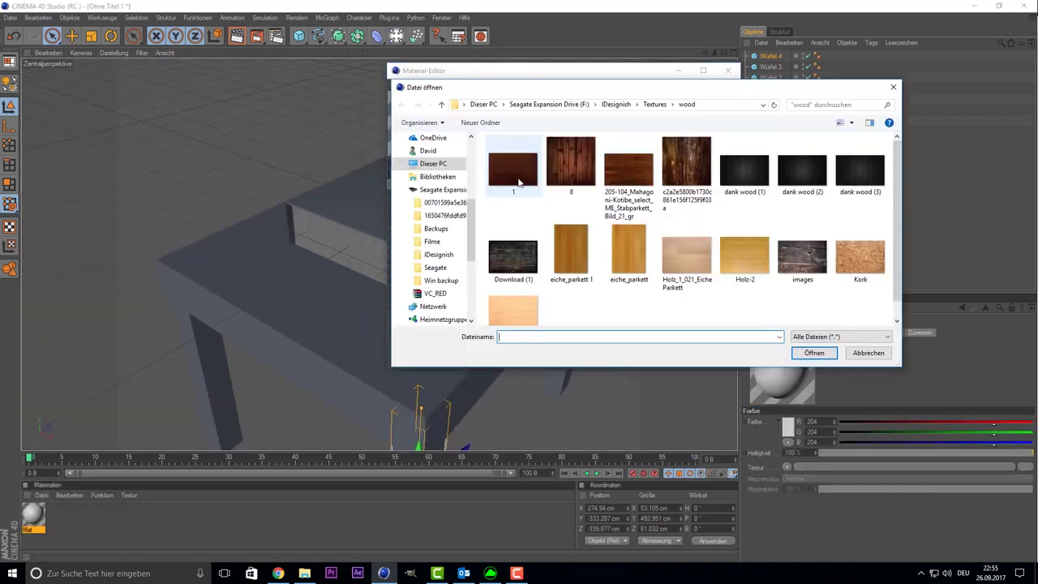
double_click(686, 170)
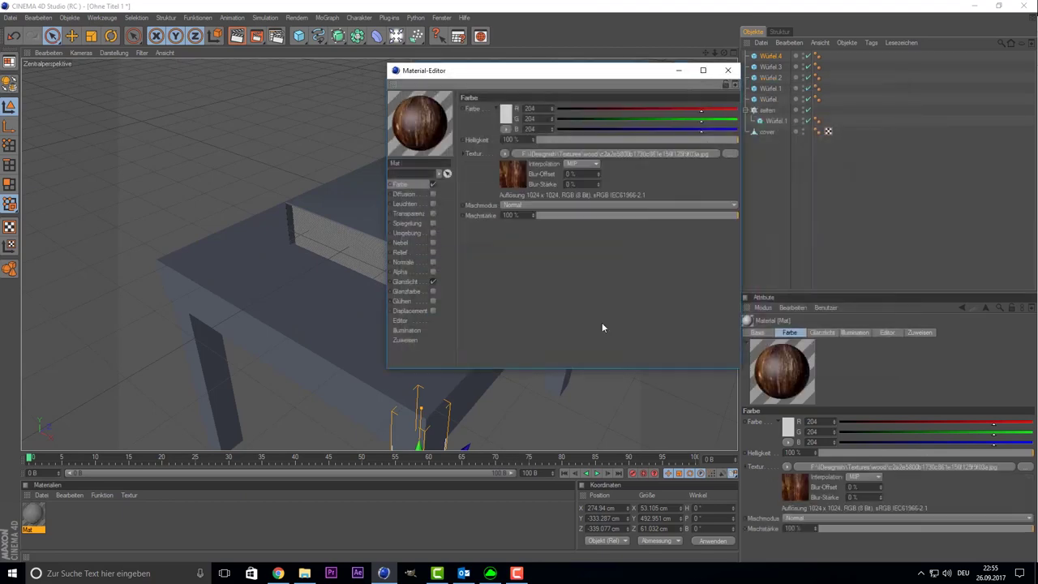
click(432, 252)
click(509, 132)
double_click(670, 119)
click(727, 69)
Apply Mat to the table top and legs with Quader-Mapping projection
drag(33, 512, 483, 335)
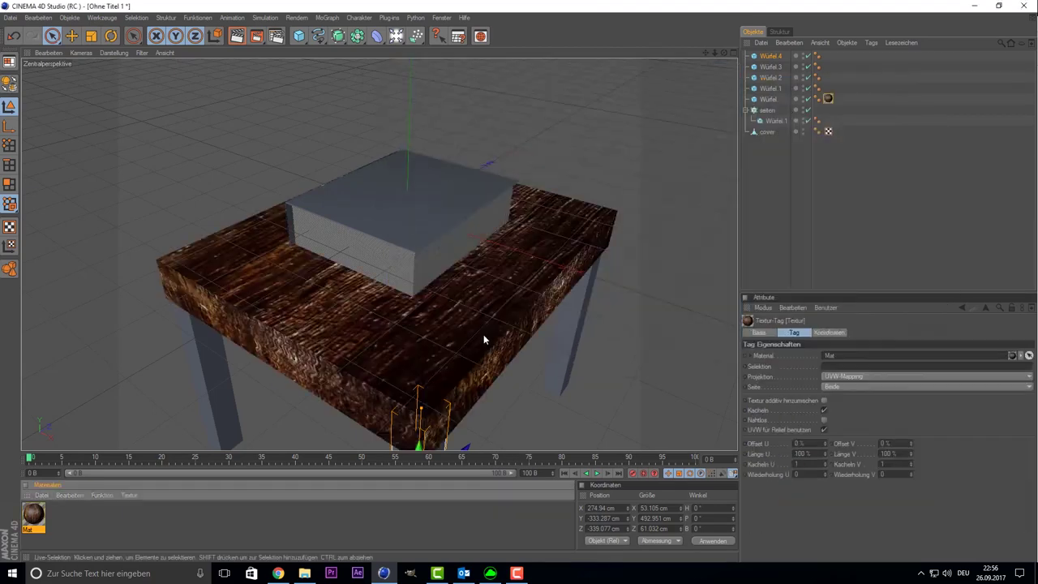
click(857, 376)
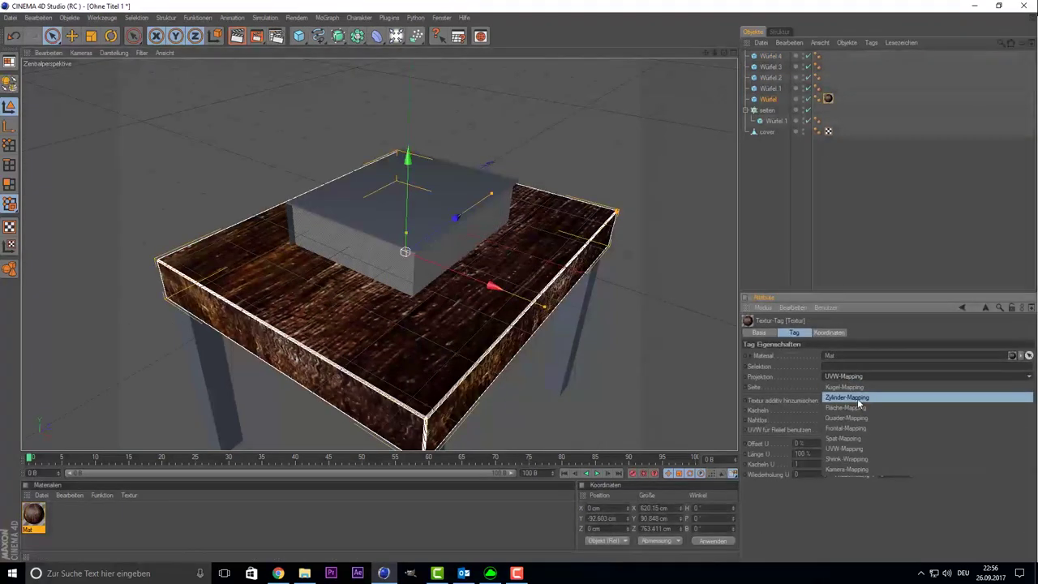
click(855, 417)
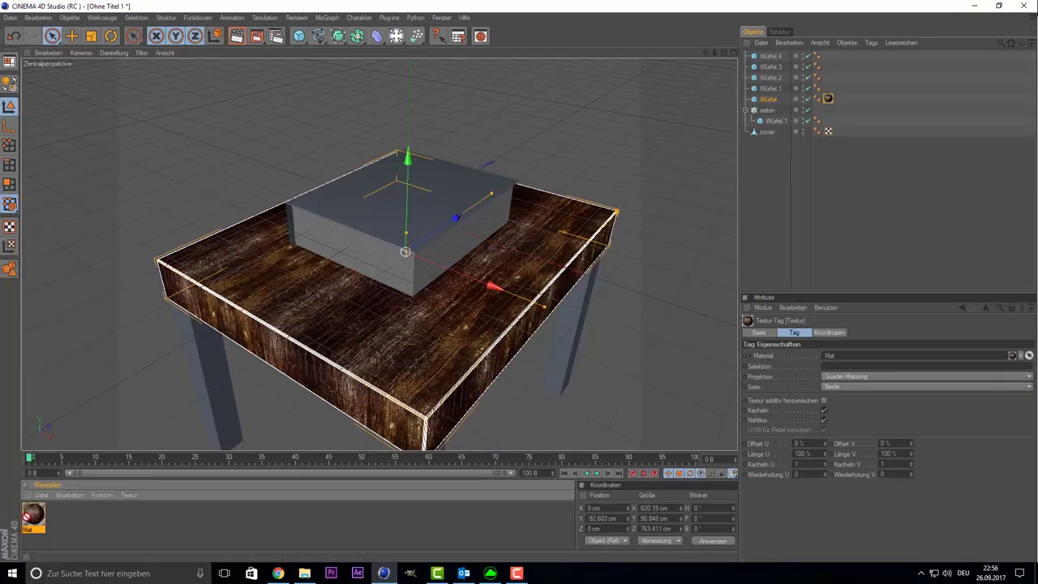
drag(33, 512, 828, 89)
Add a Boden floor object beneath the table
click(395, 35)
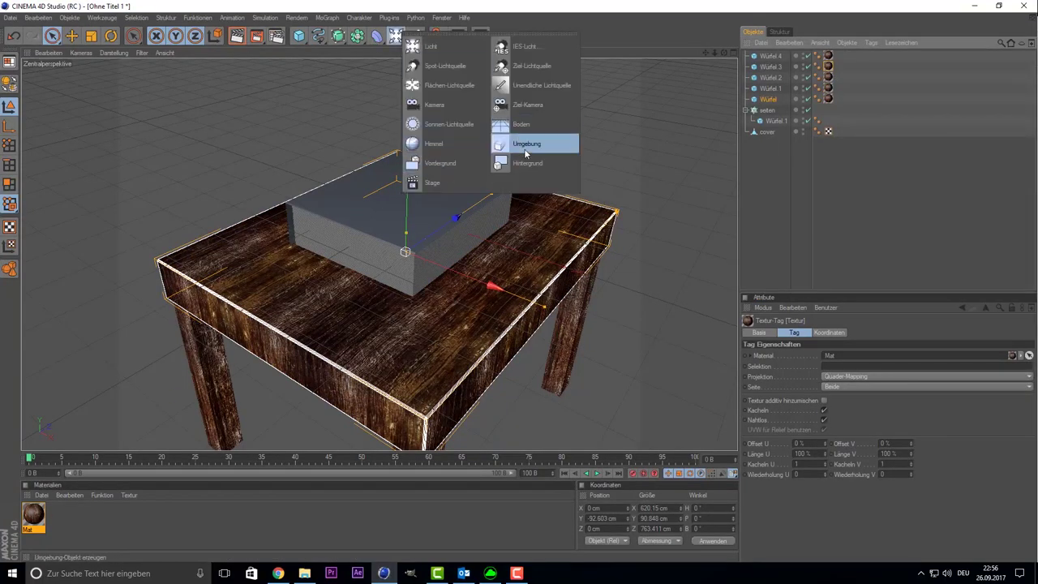
click(514, 137)
middle_click(546, 283)
drag(705, 254, 705, 189)
scroll(250, 193, up, 3)
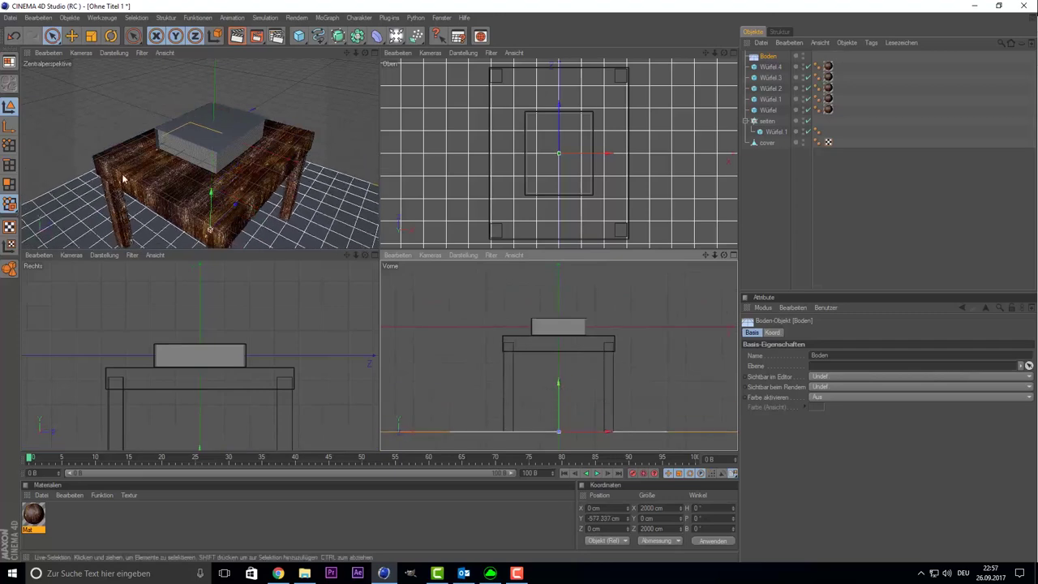
middle_click(250, 193)
Create material Mat.1 with the mahogany parquet texture in Colour and Relief
double_click(89, 515)
double_click(32, 515)
click(175, 186)
click(504, 155)
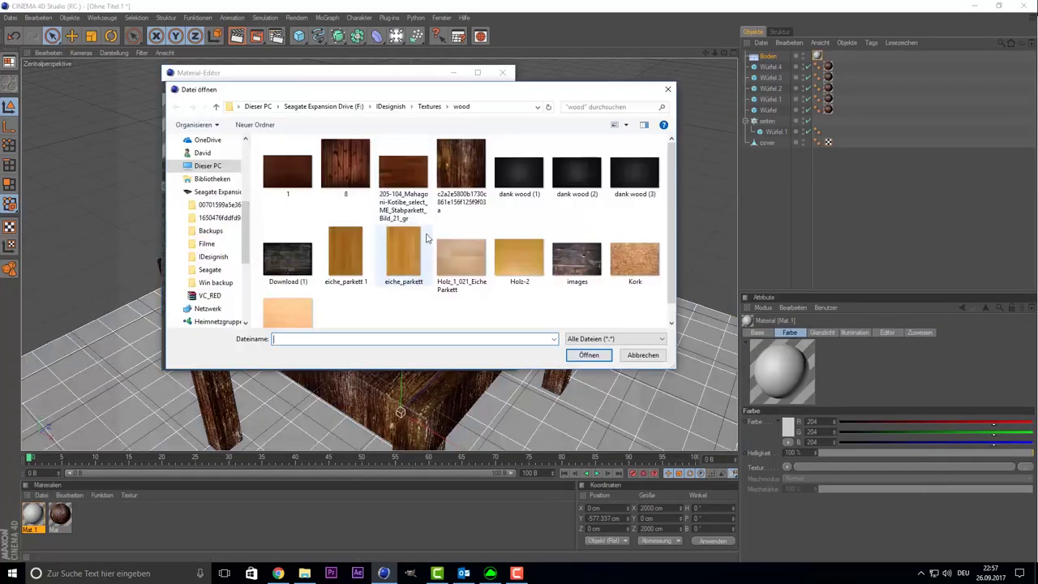
double_click(349, 162)
click(593, 322)
click(207, 254)
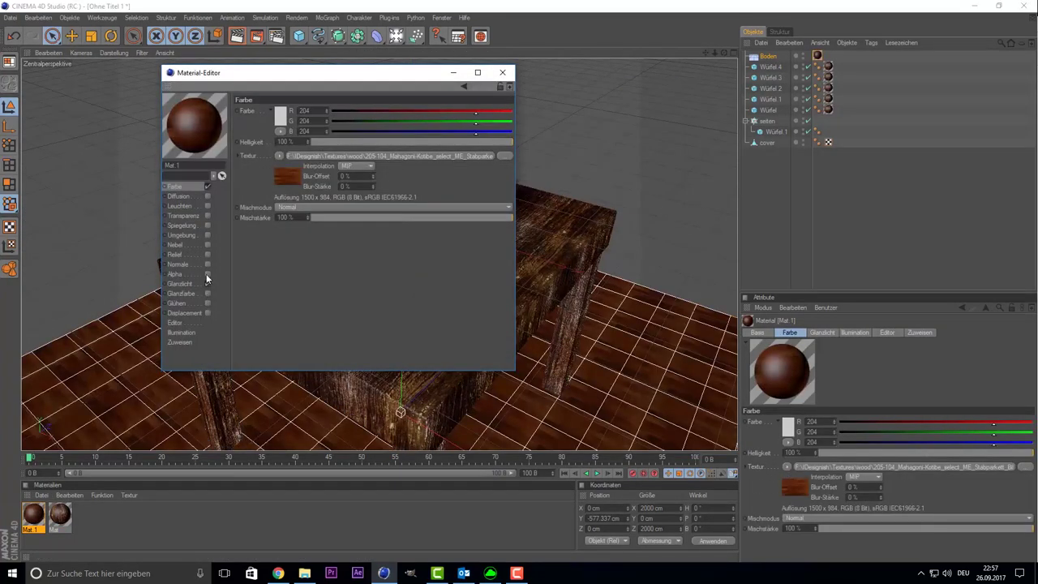
click(282, 134)
click(309, 166)
click(587, 322)
click(502, 73)
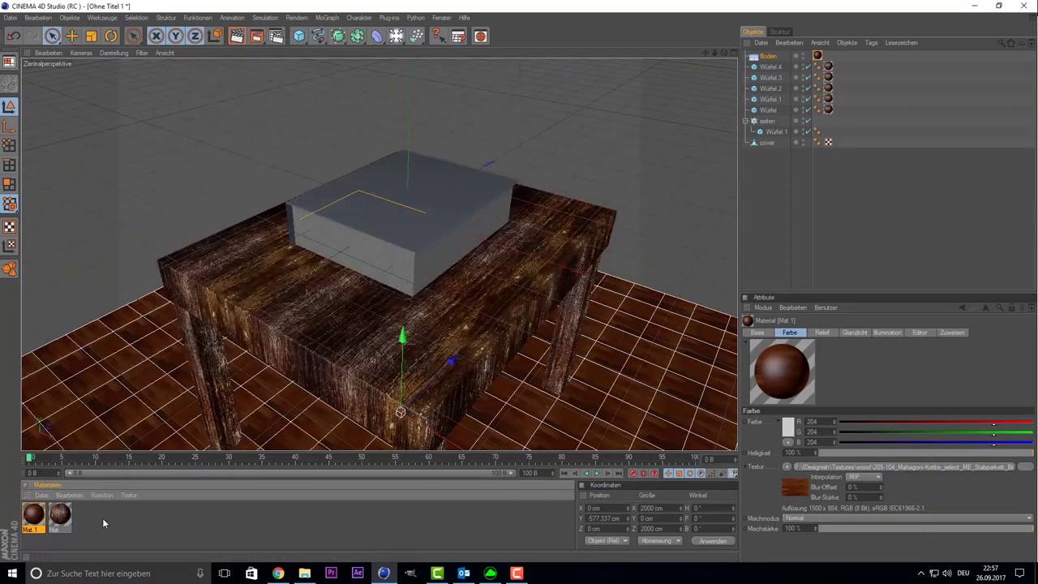
Add a blank material Mat.2 and set the floor's texture projection to Quader-Mapping
double_click(102, 518)
double_click(32, 515)
click(502, 72)
click(866, 376)
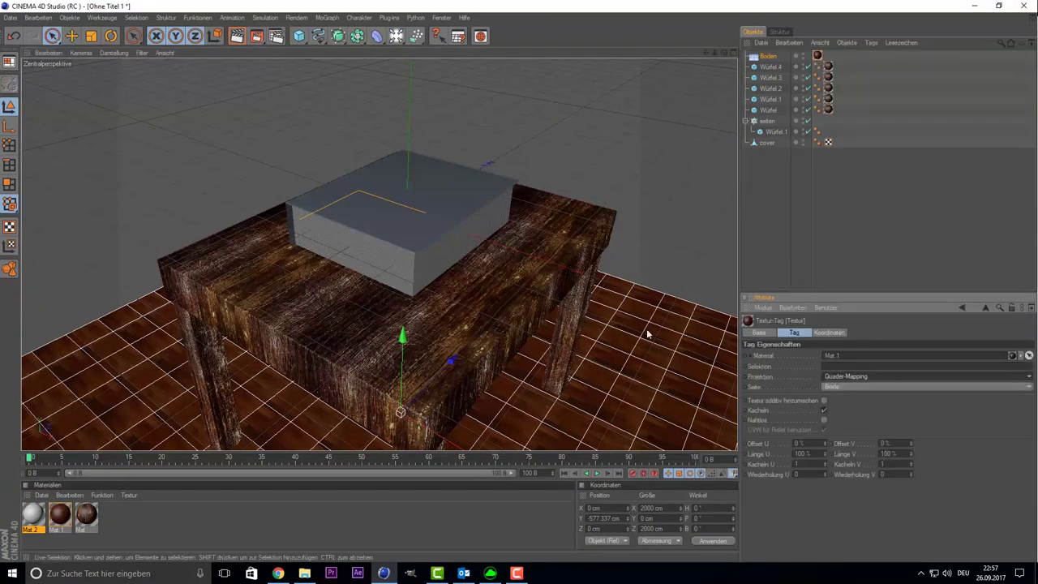
Load Altes Papier.jpg into Mat.2's Colour and Relief channels
double_click(32, 515)
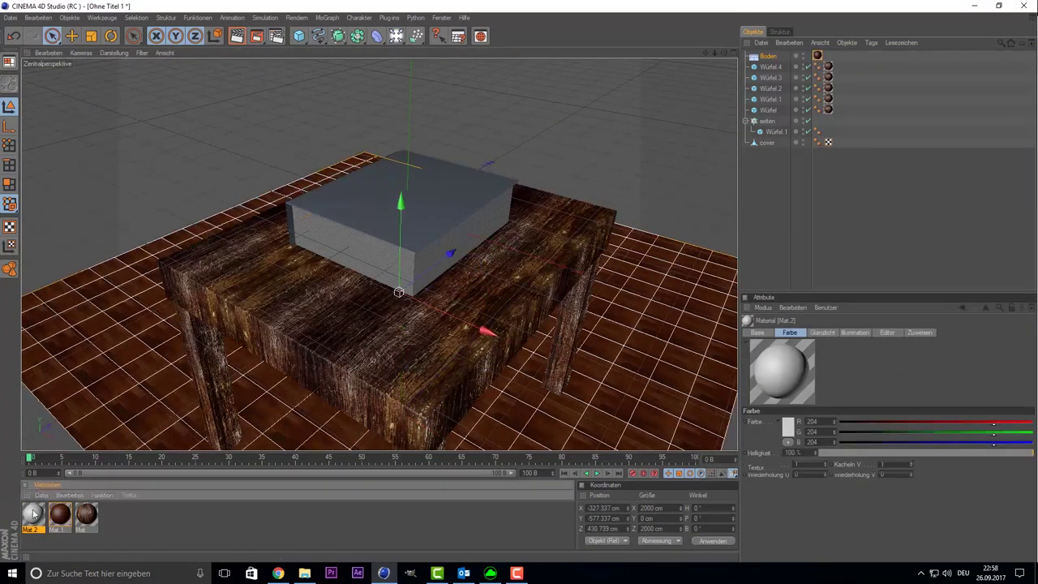
click(280, 156)
click(295, 178)
double_click(348, 246)
click(591, 320)
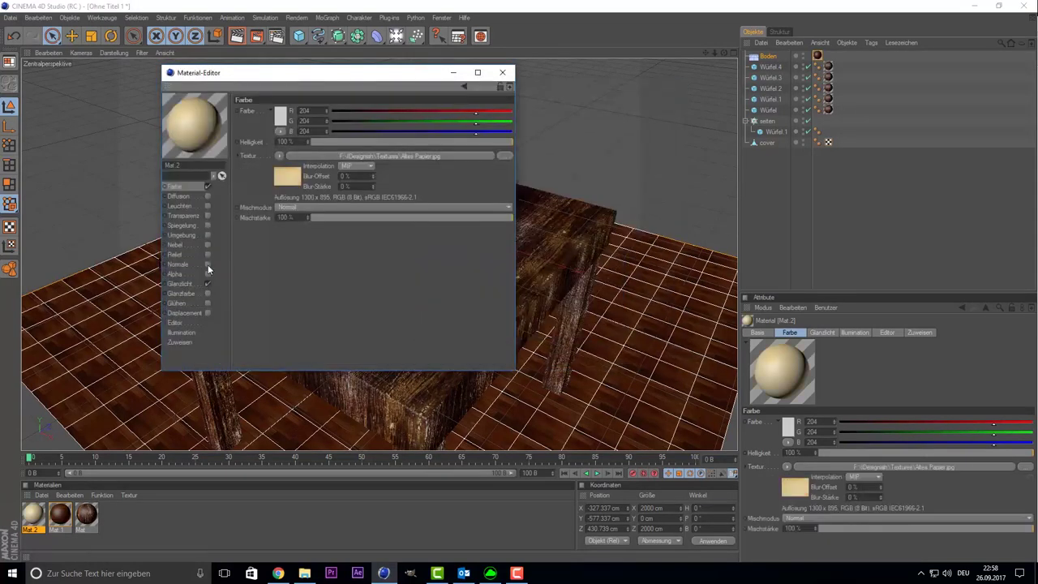
click(286, 120)
click(298, 142)
double_click(324, 246)
click(590, 322)
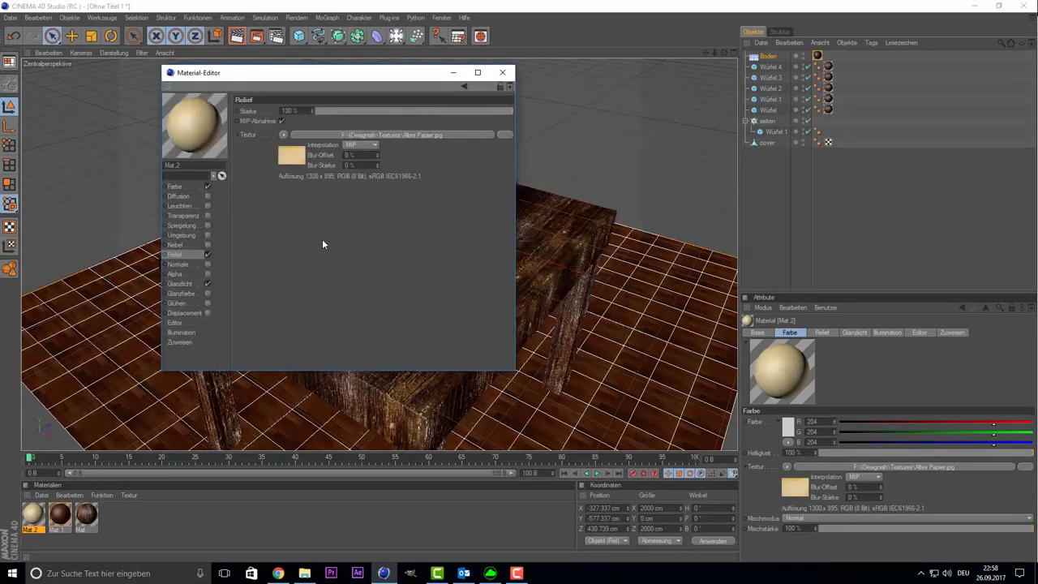
Add the paper image as Displacement and apply Mat.2 to the seiten pages
click(208, 313)
click(286, 146)
click(298, 165)
click(590, 322)
click(503, 72)
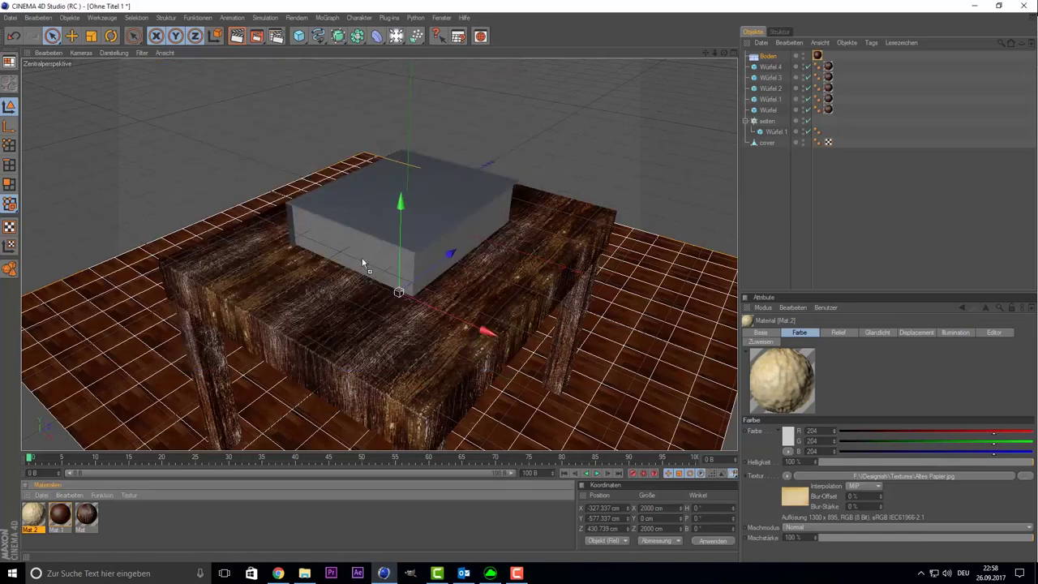
drag(32, 515, 766, 122)
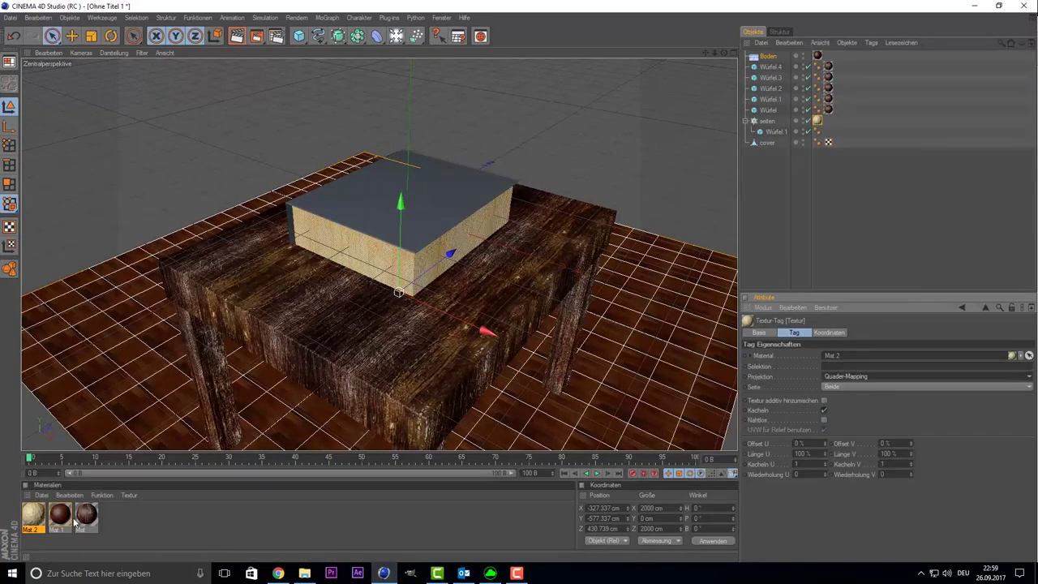
Create Mat.3 with Cover.jpg as Colour and an image from Gimp Pics as Relief
double_click(74, 523)
double_click(32, 515)
click(504, 155)
double_click(394, 262)
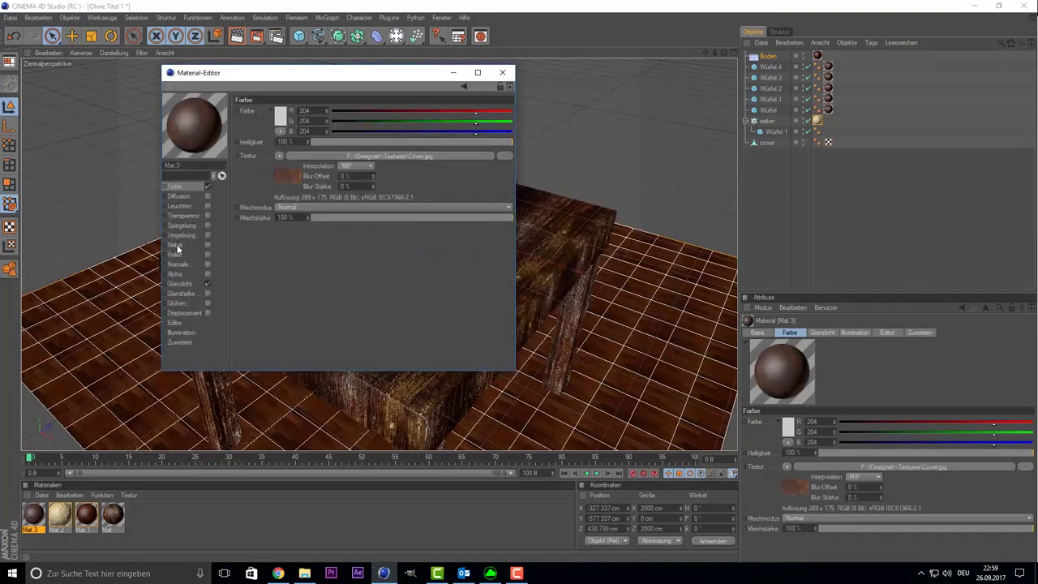
click(178, 249)
click(390, 132)
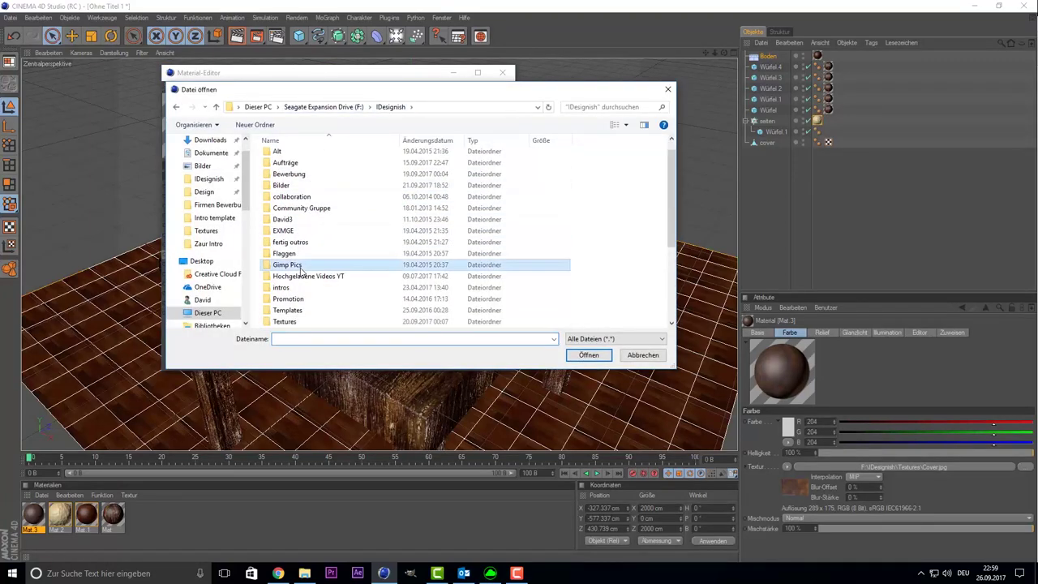
double_click(287, 266)
double_click(340, 300)
Use the Frohe X-mas 2011 image as Displacement and apply Mat.3 to the cover with UVW-Mapping
click(188, 296)
click(290, 148)
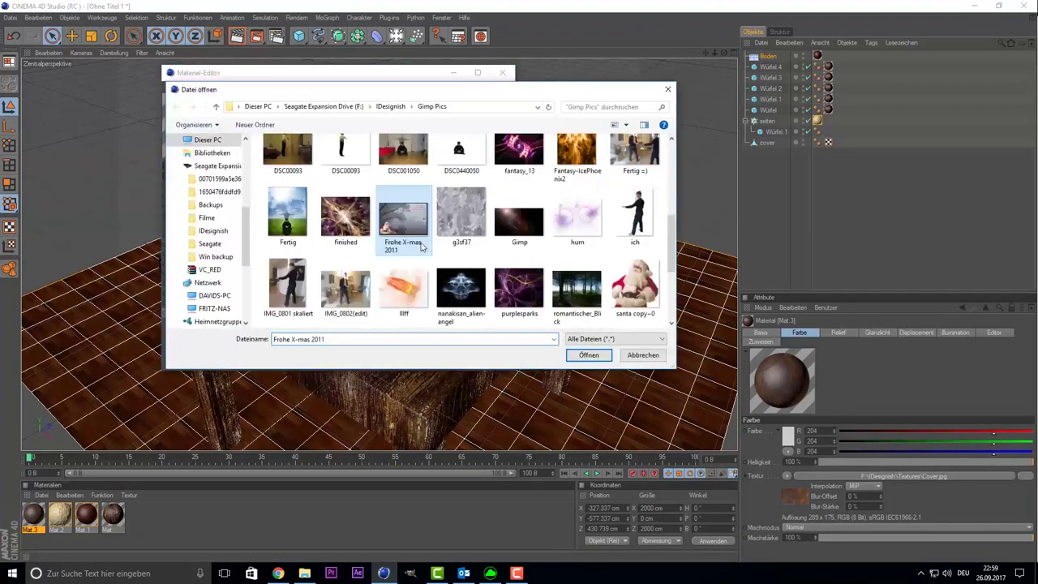
double_click(420, 247)
click(502, 72)
drag(32, 515, 779, 142)
click(924, 376)
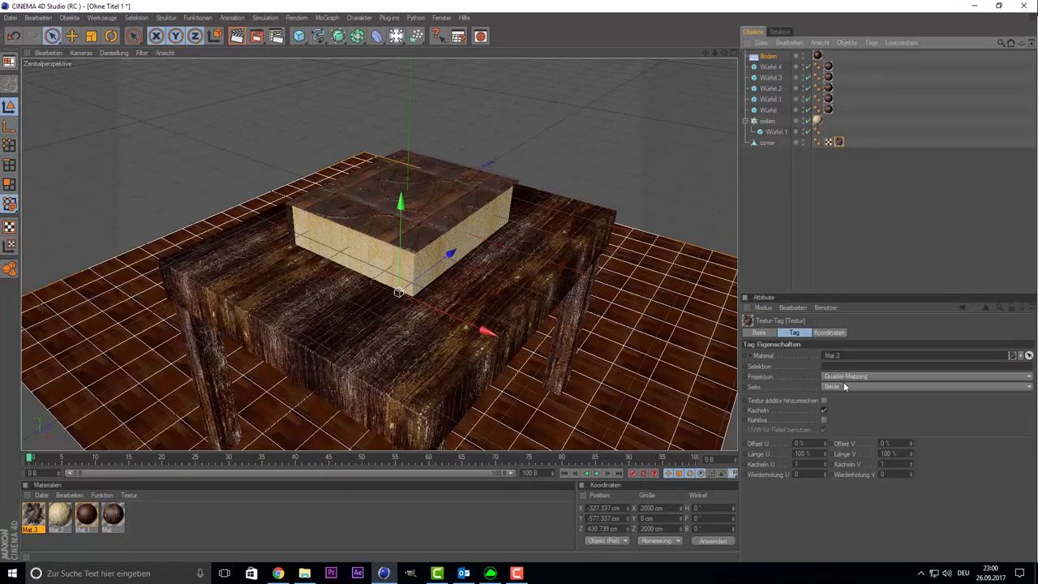
click(844, 376)
click(857, 398)
scroll(590, 301, up, 5)
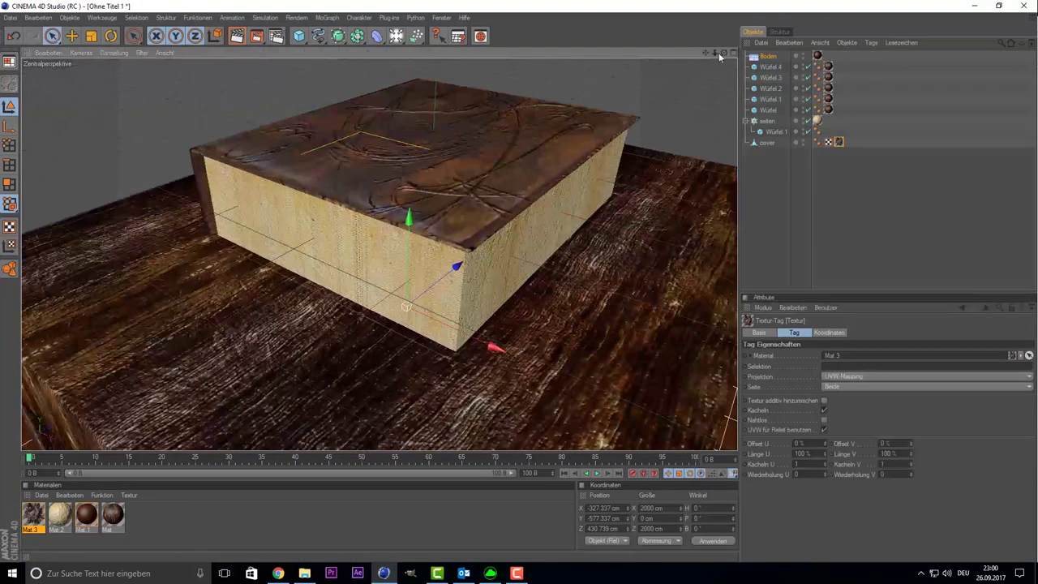
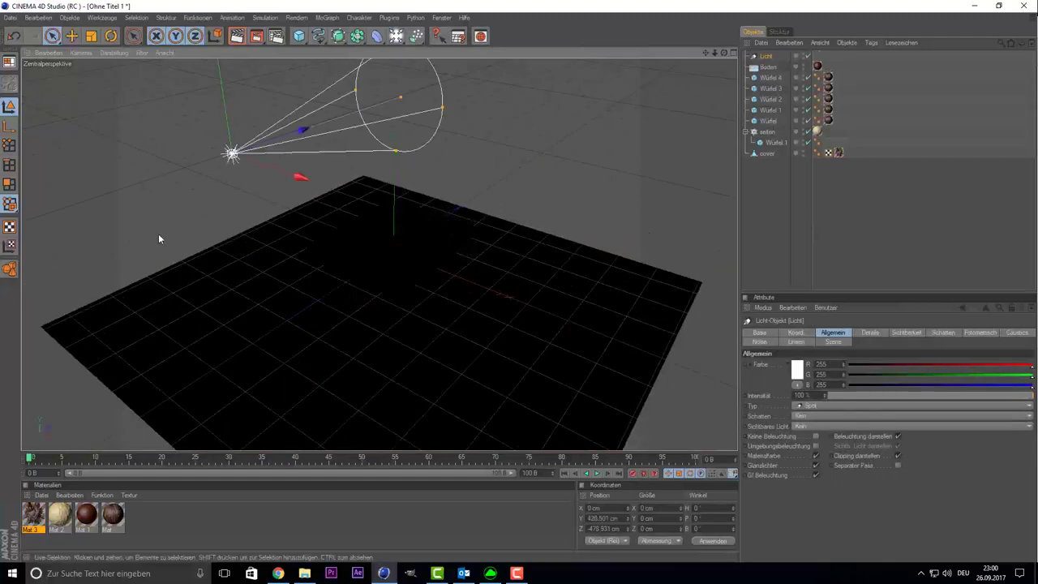
Aim the spotlight at the book, colour it 255/195/165 with visible light, and view its Noise settings
key(r)
drag(244, 175, 387, 192)
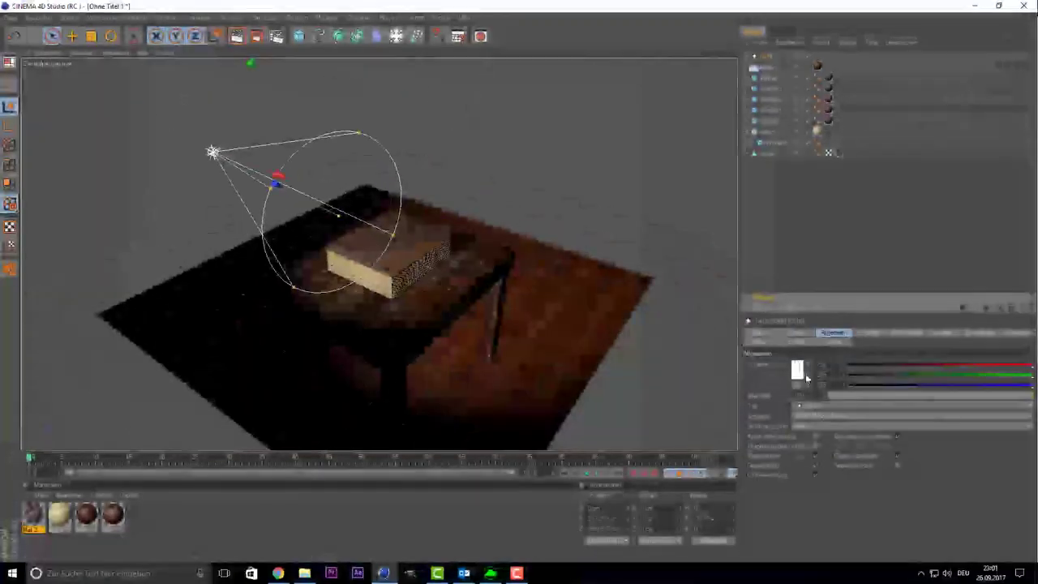
click(775, 422)
click(827, 451)
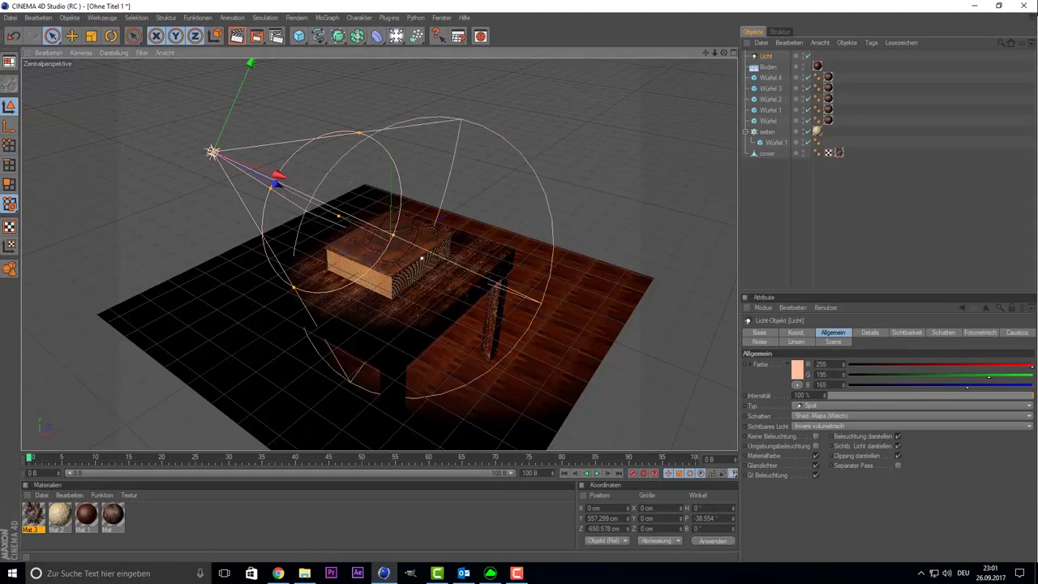
click(759, 342)
scroll(432, 241, up, 5)
scroll(432, 241, up, 4)
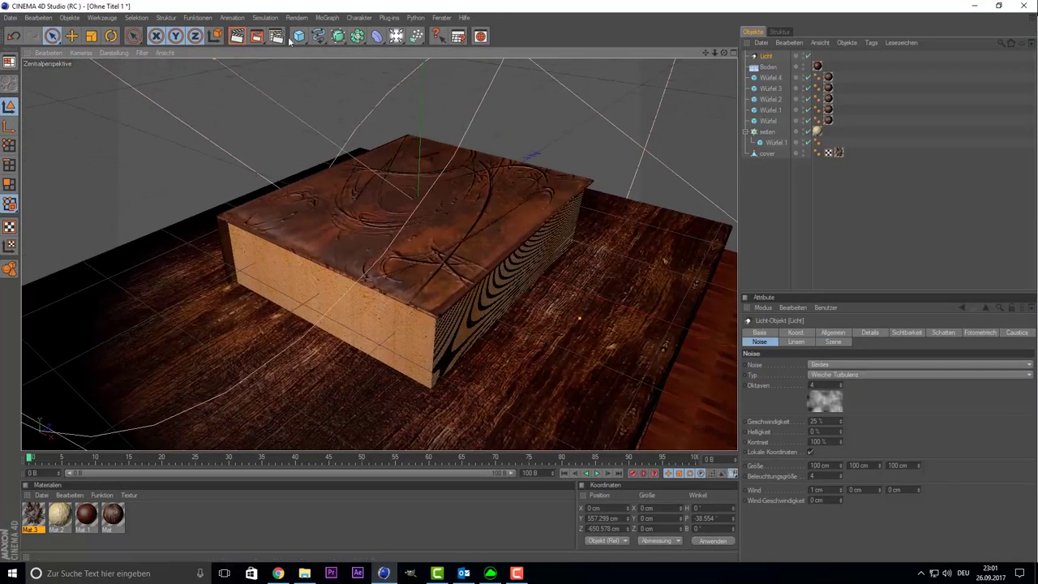
Add Global Illumination as a render effect and bring up its irradiance cache settings
click(276, 36)
click(94, 193)
click(138, 365)
click(260, 47)
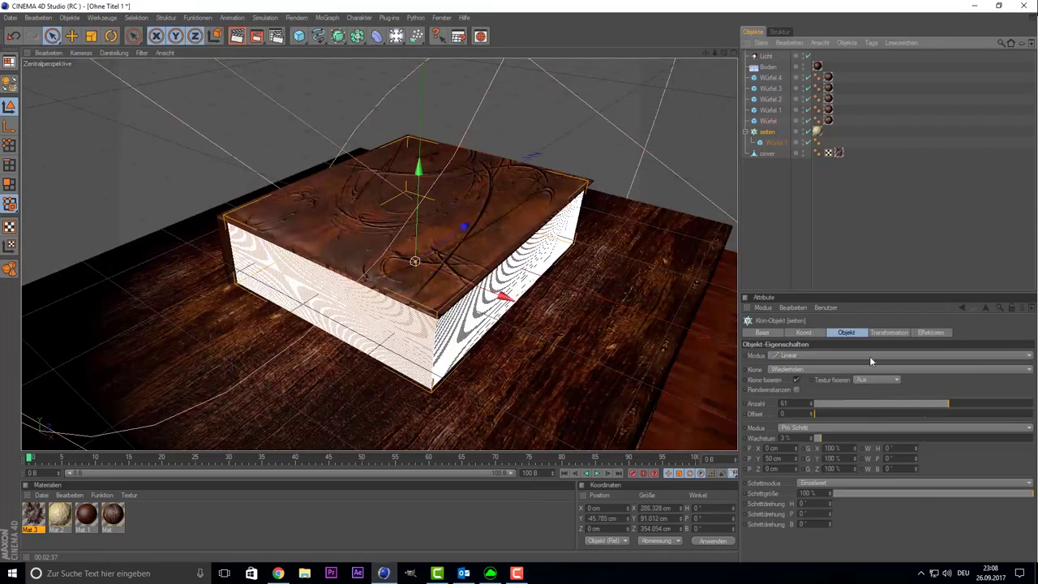
Raise the page cloner count and inspect the wood material's relief and specular settings
mouse_move(945, 403)
mouse_down()
mouse_move(960, 405)
mouse_move(940, 409)
mouse_up()
click(277, 35)
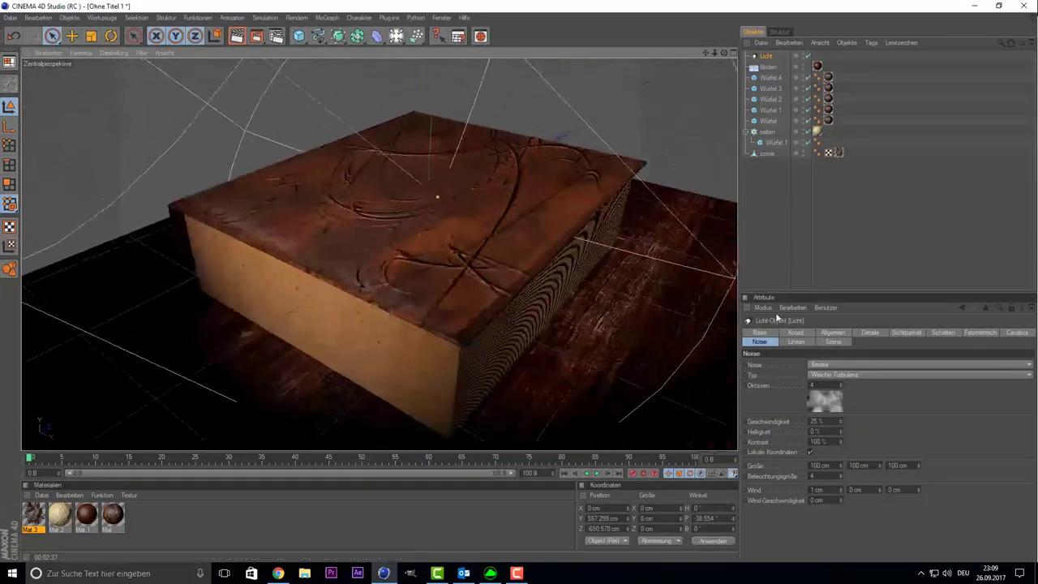
click(175, 253)
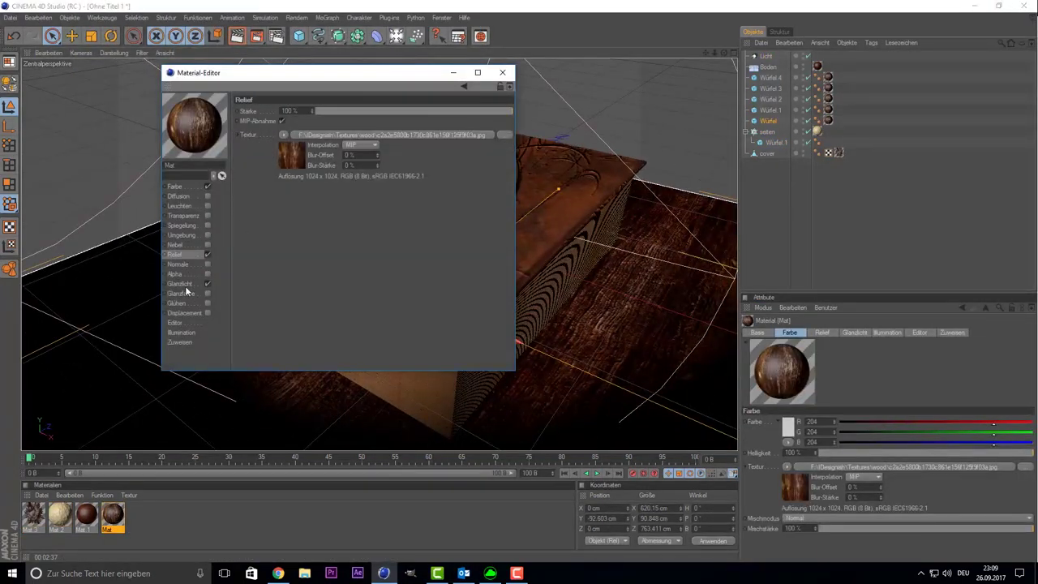
click(180, 282)
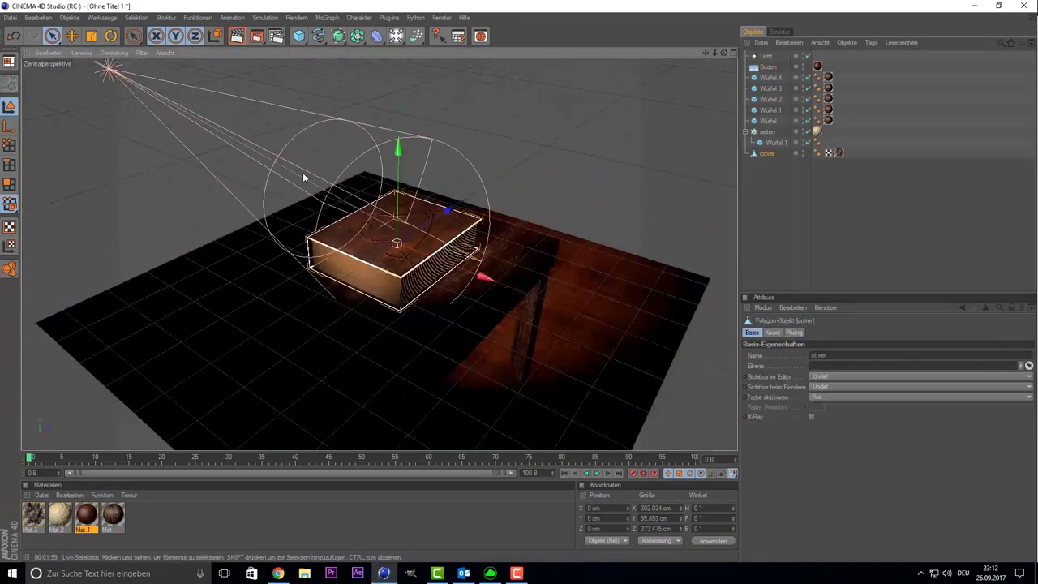
Make the spotlight volumetric and widen its cone over the floor
click(832, 332)
click(827, 425)
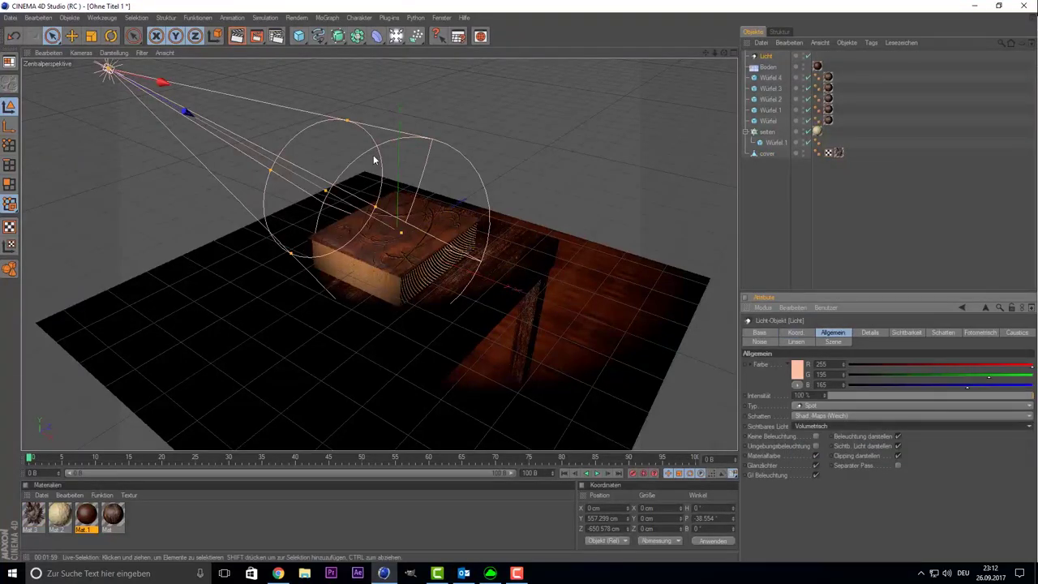
drag(374, 159, 356, 130)
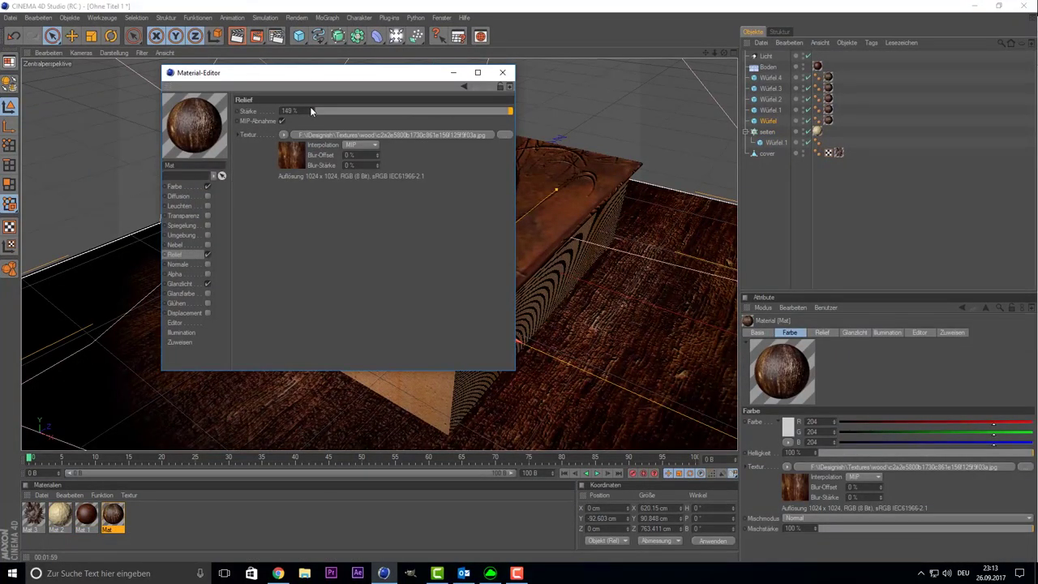
Cut the wood relief strength from 270% to about 10% and show Mat.3's Displacement settings
drag(309, 110, 100, 122)
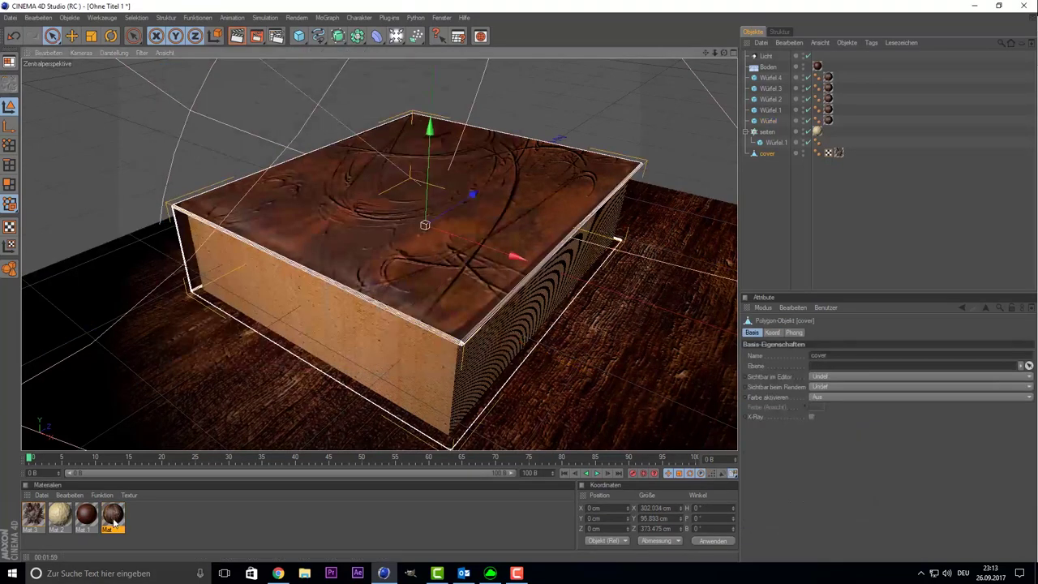
double_click(113, 522)
click(32, 515)
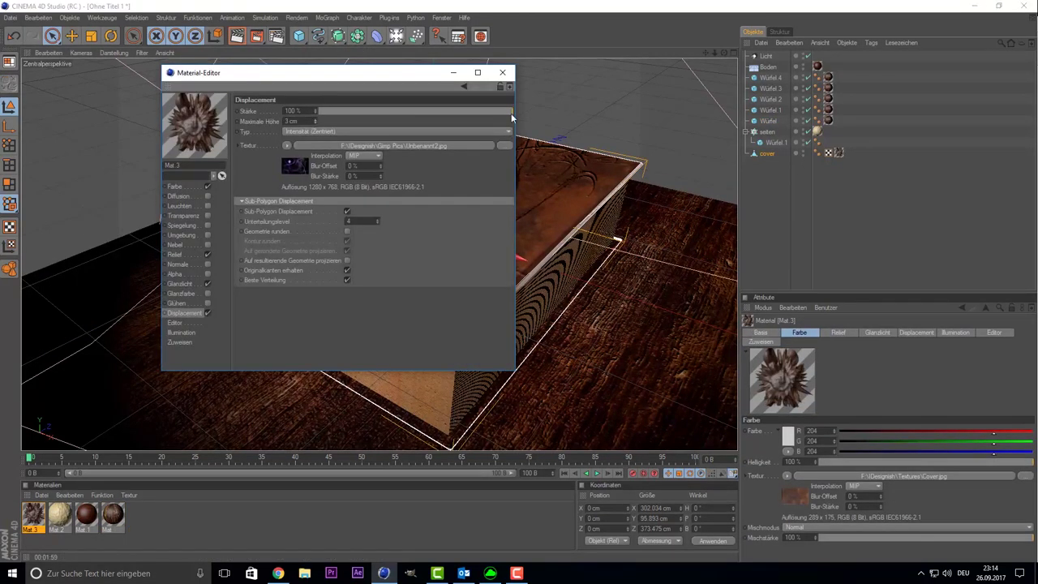
Preview the book in an interactive render region and change the light colour to 255/198/145
click(502, 72)
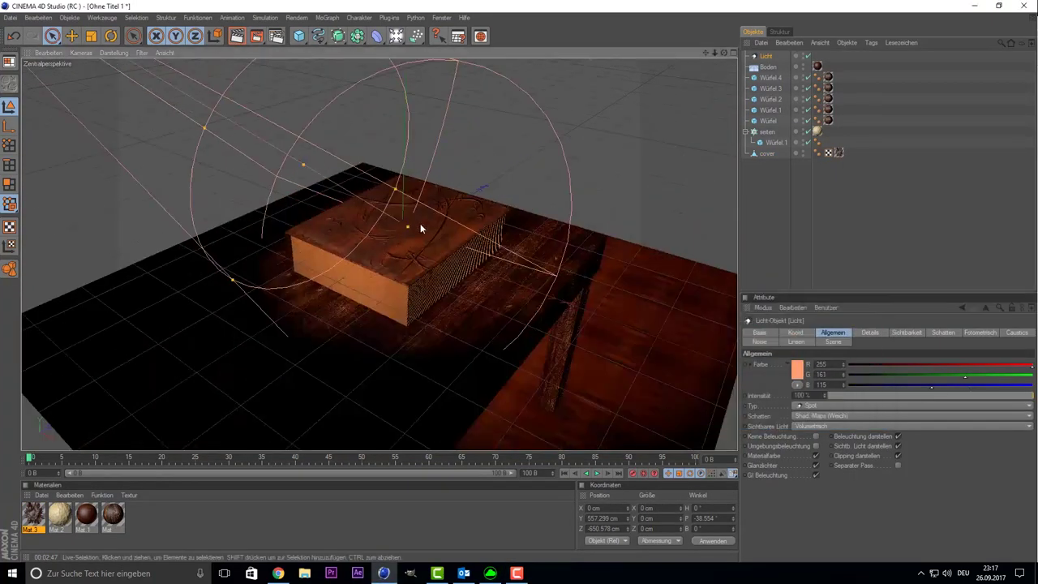
drag(256, 35, 308, 103)
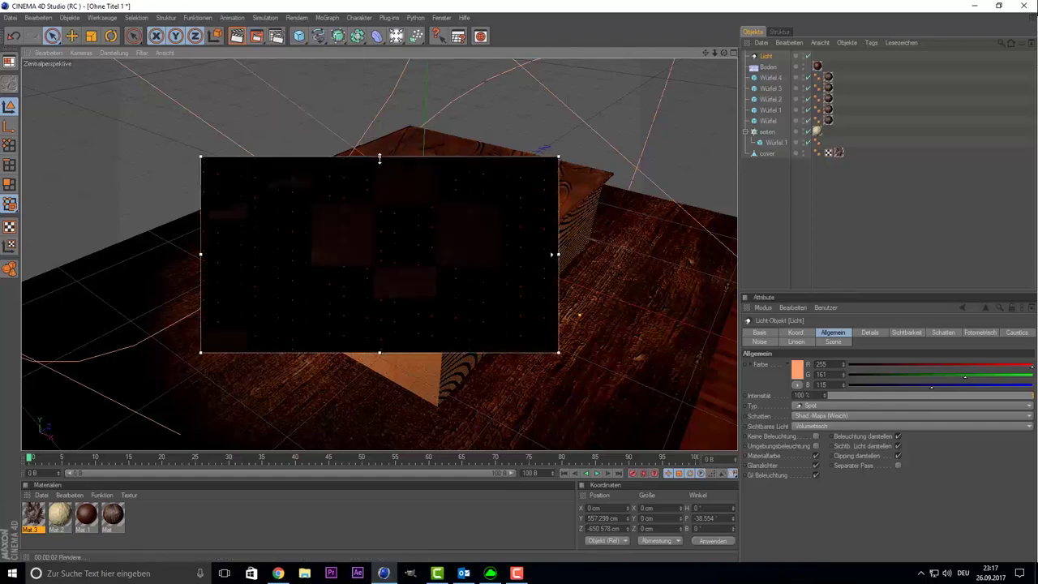
click(797, 370)
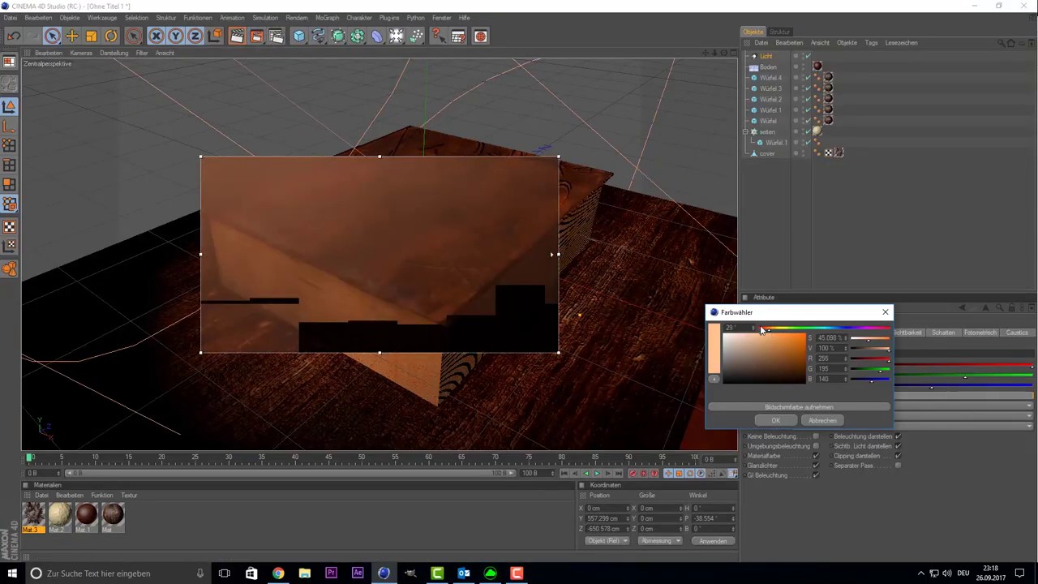
click(773, 421)
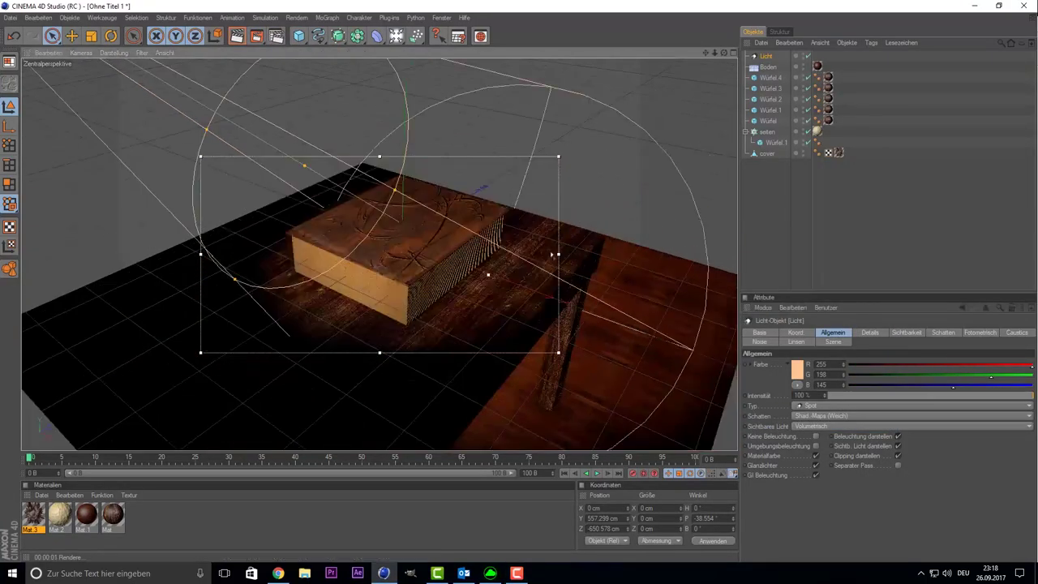
click(297, 17)
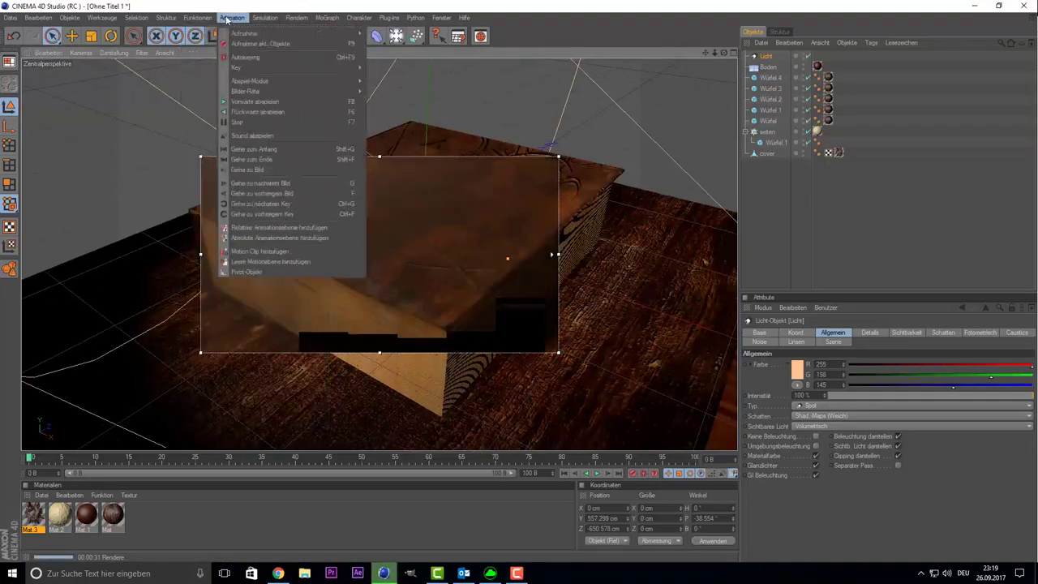
drag(256, 35, 308, 112)
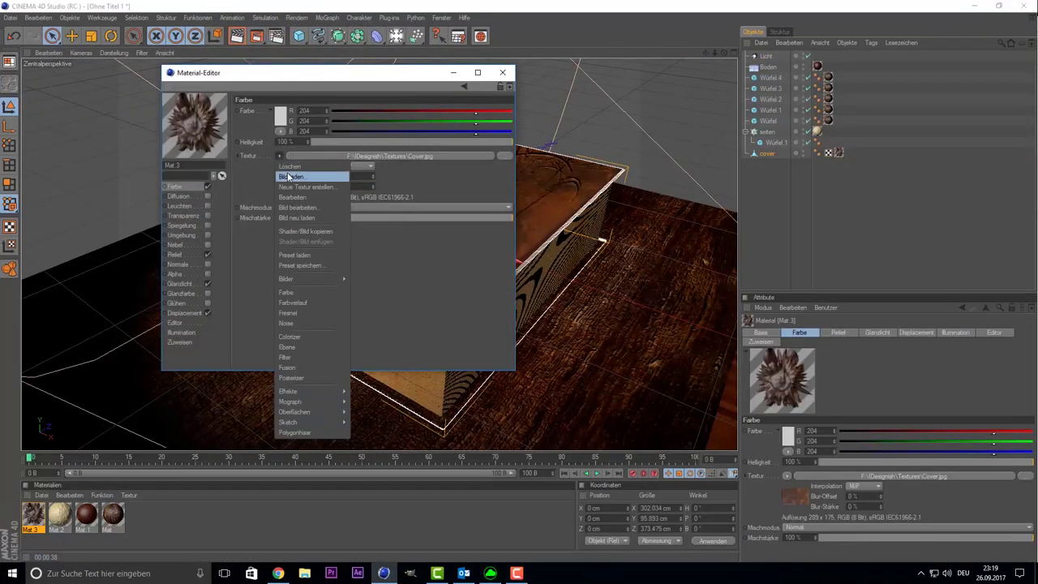
Load the antique leather texture into Mat.3's colour channel, copying it into the project
click(289, 176)
double_click(324, 311)
click(535, 322)
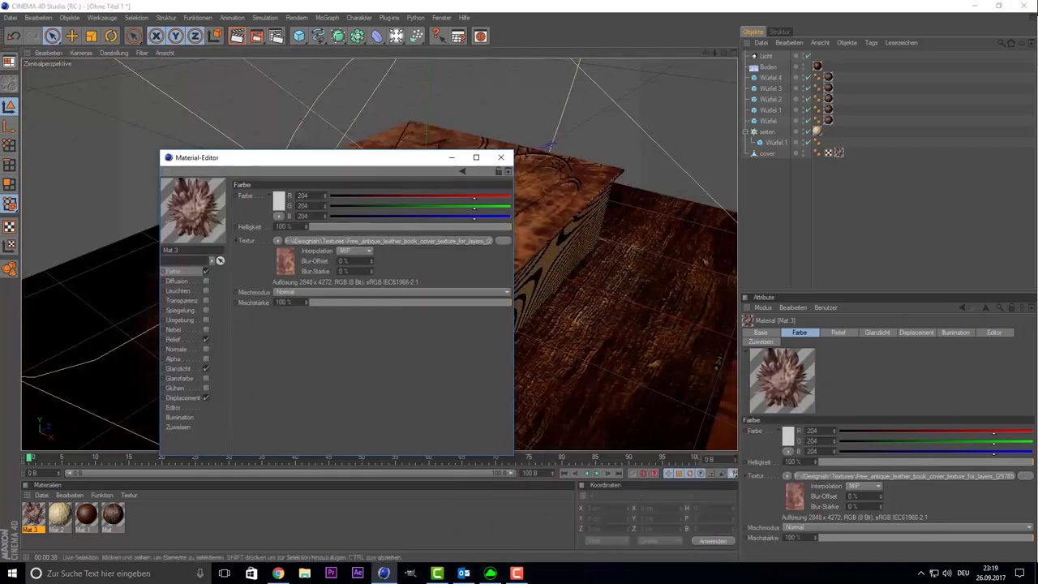
Set the cover texture tag's projection to UVW mapping and save the scene as Buch 2.c4d
click(838, 152)
click(847, 376)
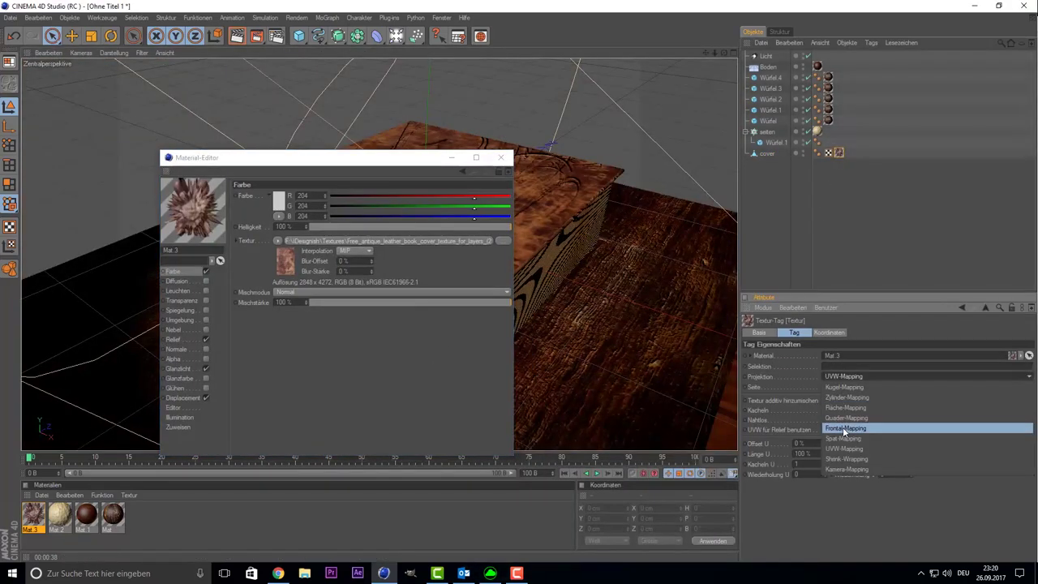
click(847, 418)
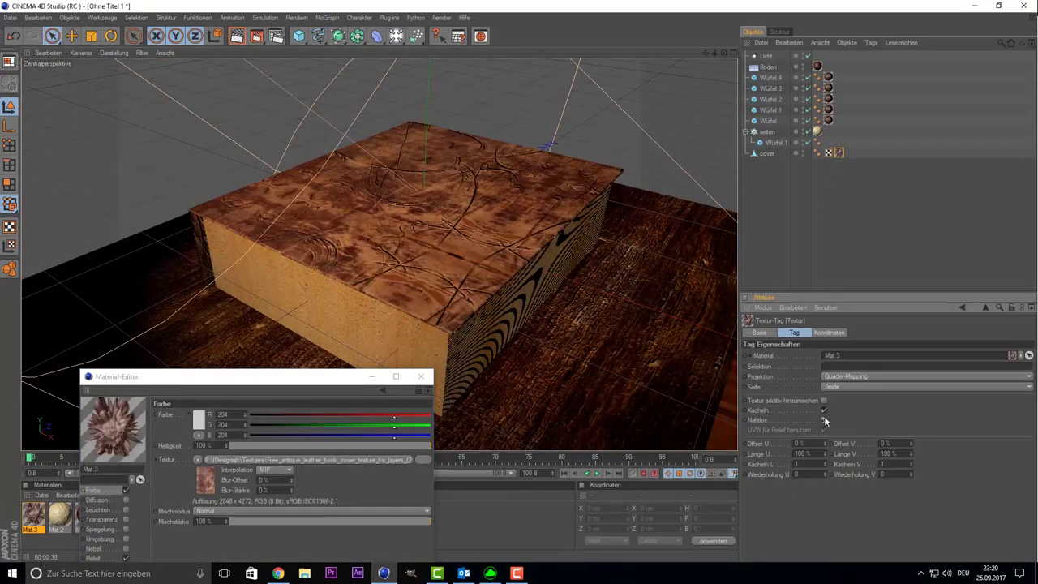
click(848, 376)
click(847, 414)
click(843, 375)
click(822, 419)
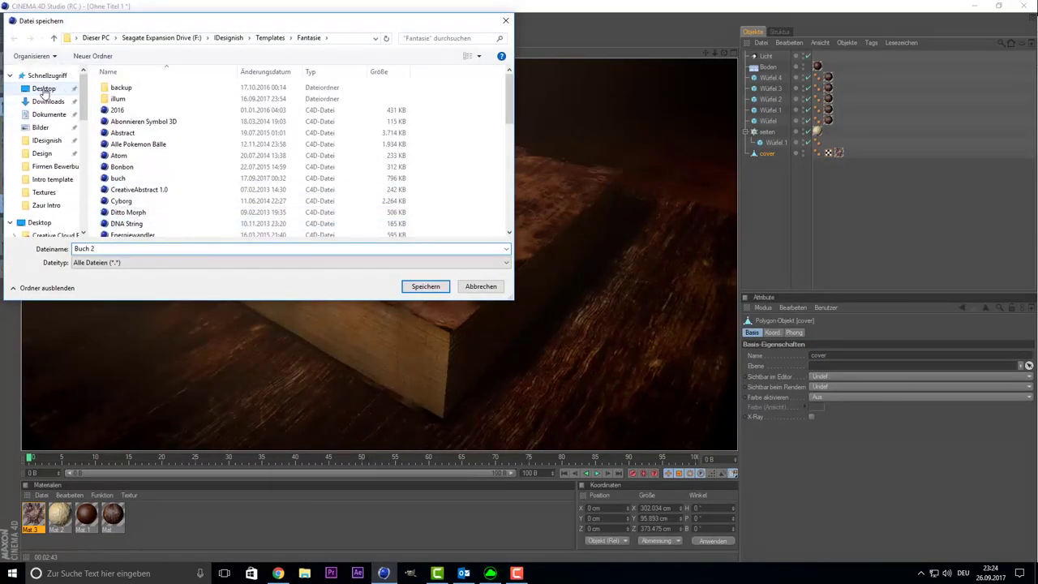
click(423, 286)
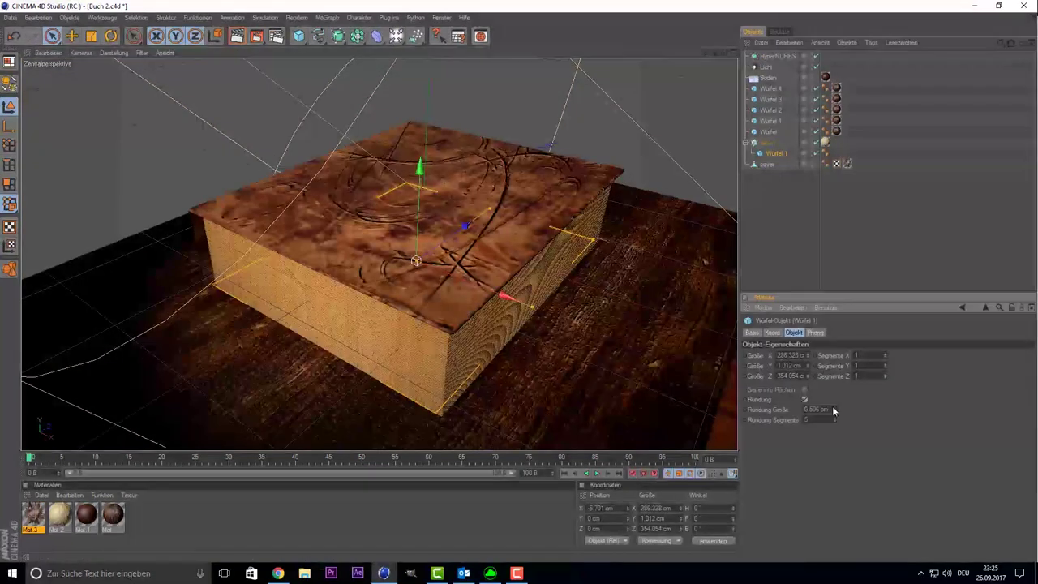
click(776, 271)
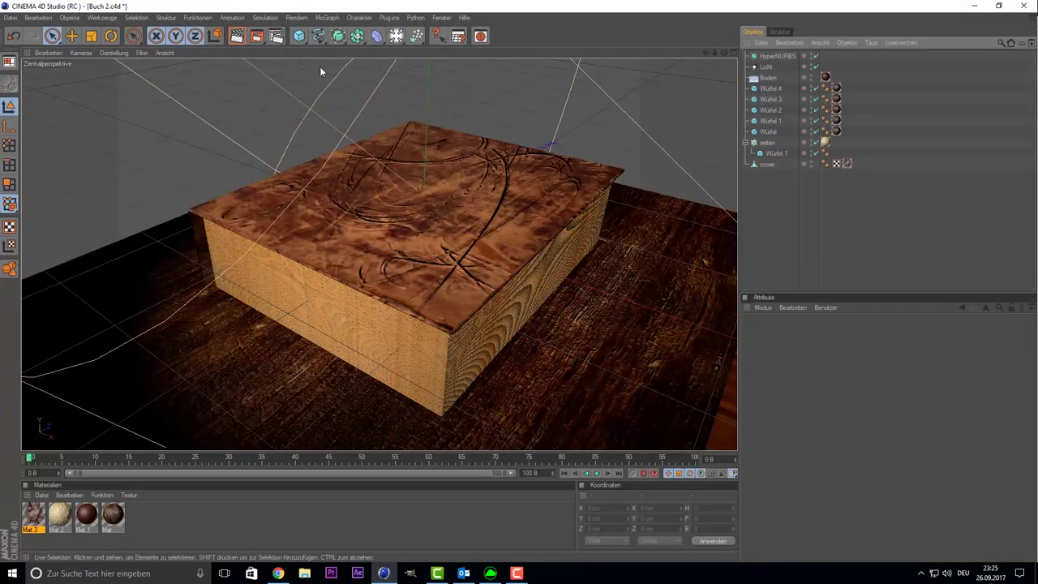
click(366, 40)
scroll(716, 254, up, 10)
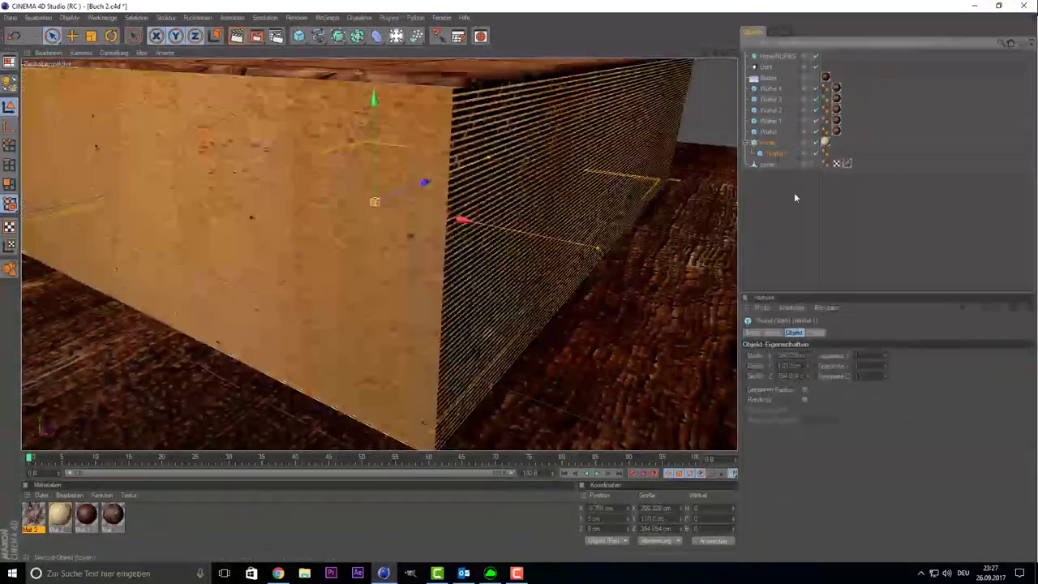
click(81, 53)
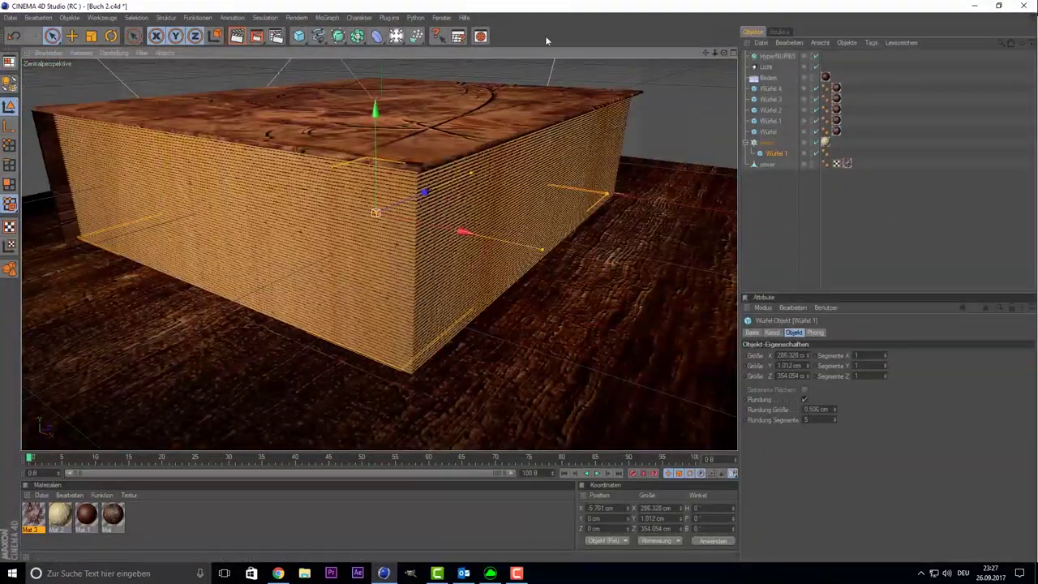
View the book from above, select the HyperNURBS object, and pull down the Render menu
mouse_move(545, 35)
alt+mouse_down()
mouse_move(664, 65)
mouse_move(377, 47)
alt+mouse_up()
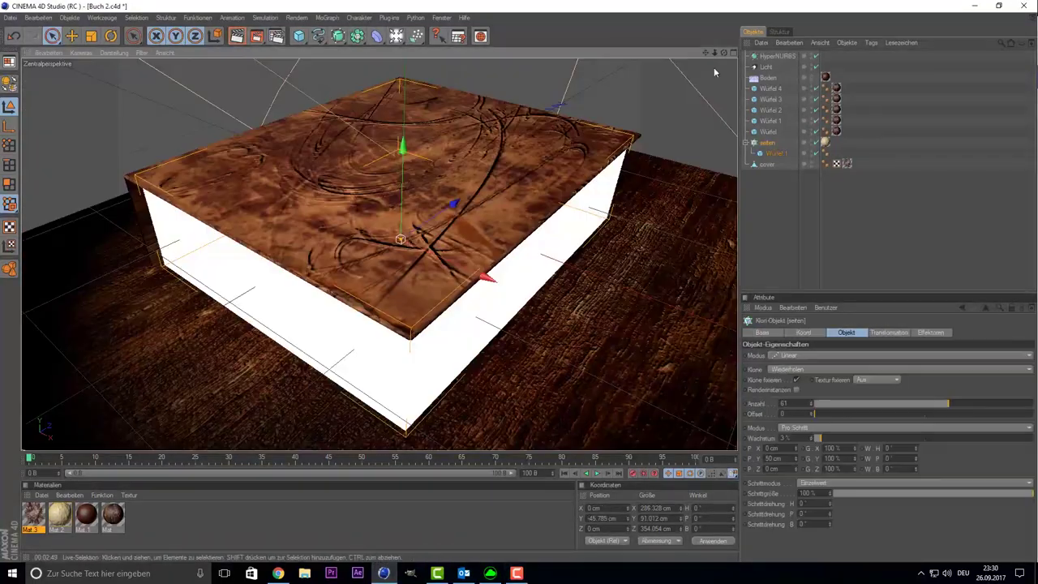
click(777, 56)
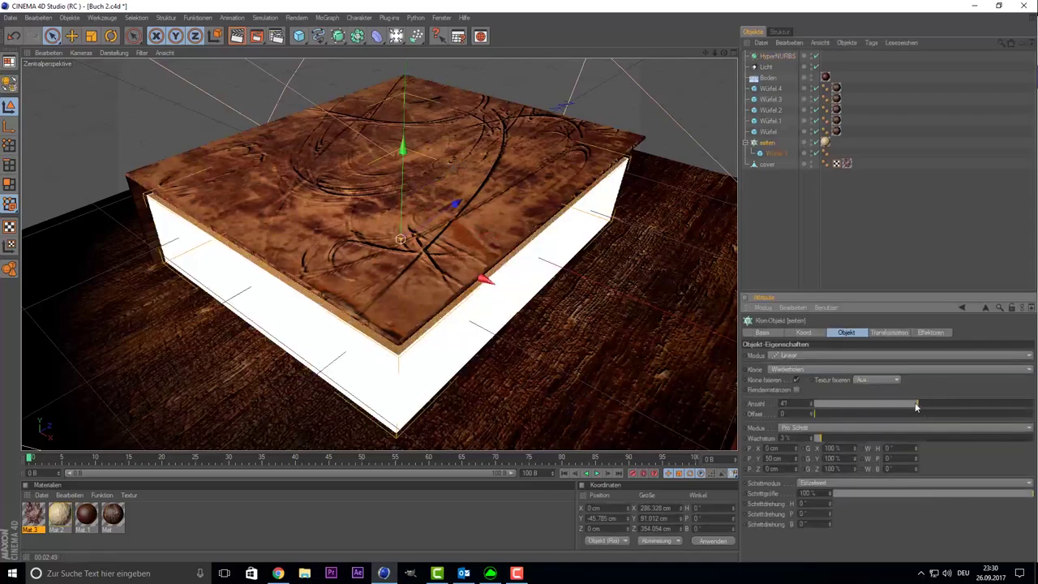
drag(256, 35, 292, 120)
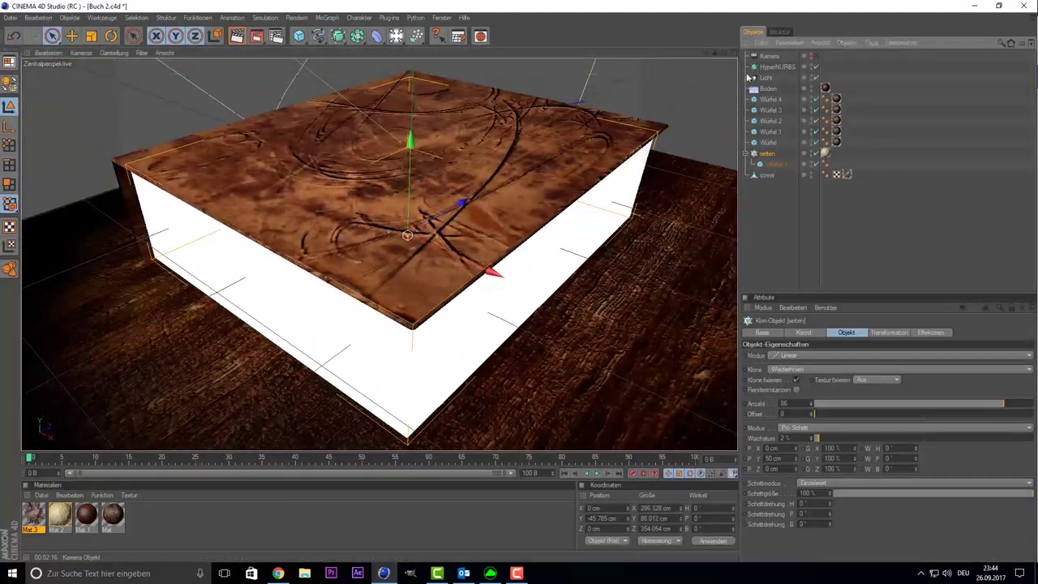
Draw an interactive render region over the book, adjust the page clone count, and select Würfel 1
click(256, 35)
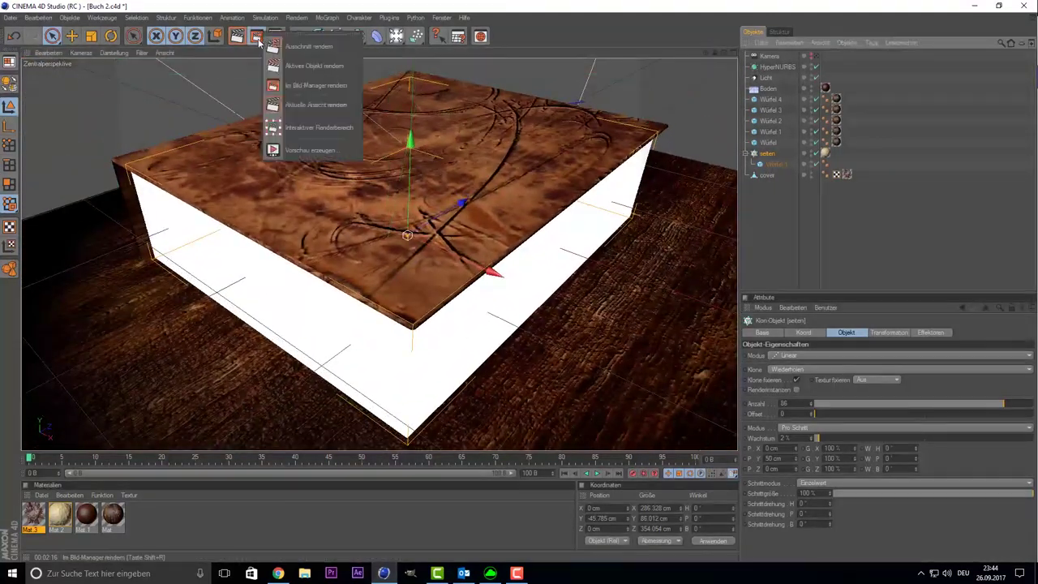
click(292, 60)
drag(201, 285, 558, 444)
drag(379, 285, 379, 226)
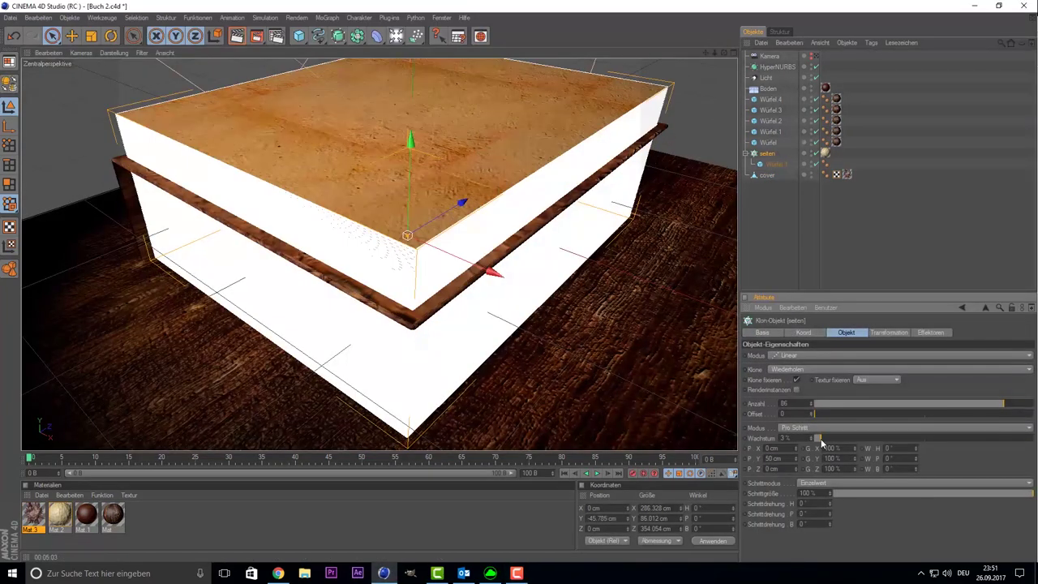
drag(1002, 403, 939, 414)
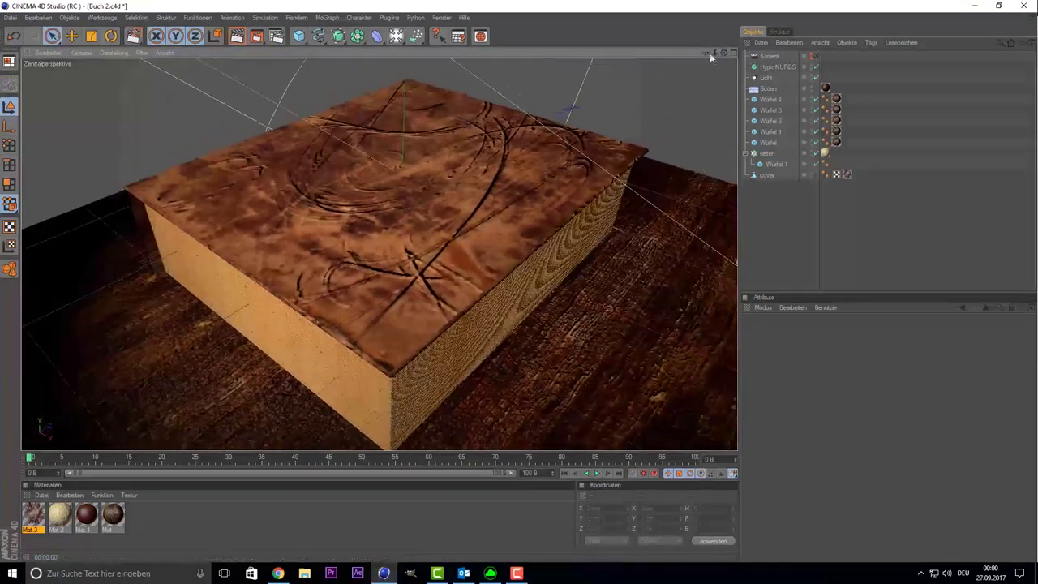
click(775, 164)
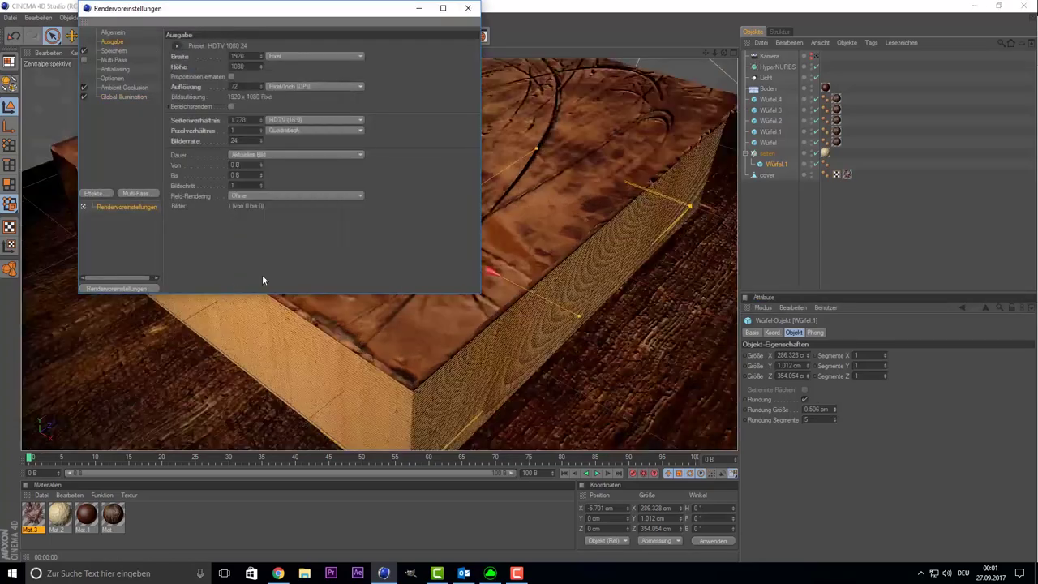
Save the render as a JPEG with a chosen path and render the book to the Picture Viewer
click(113, 51)
click(257, 78)
click(273, 170)
click(346, 74)
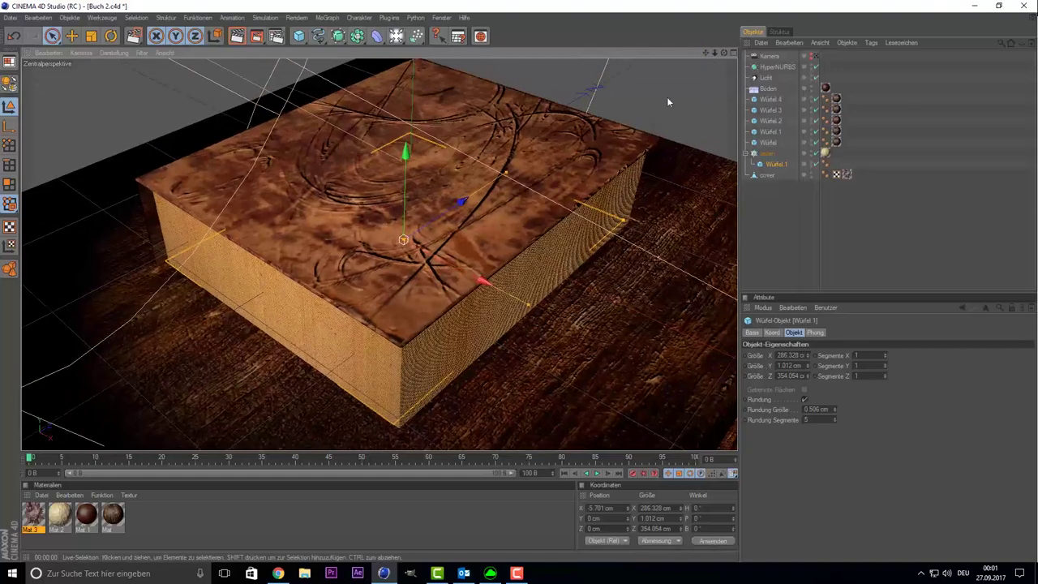
click(257, 37)
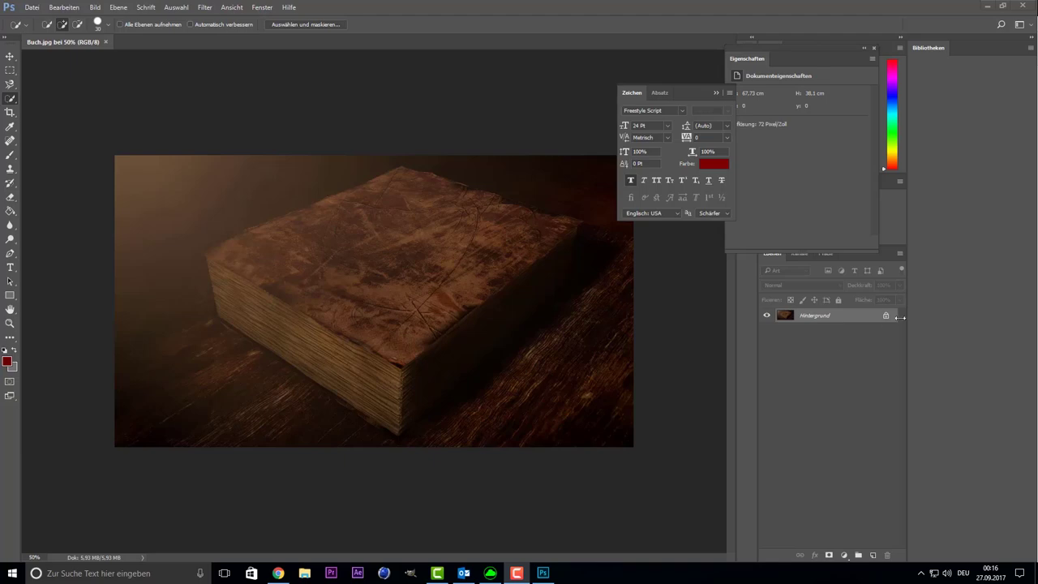
double_click(899, 317)
Duplicate the book layer Ebene 0 as Ebene 0 Kopie
key(Escape)
right_click(879, 314)
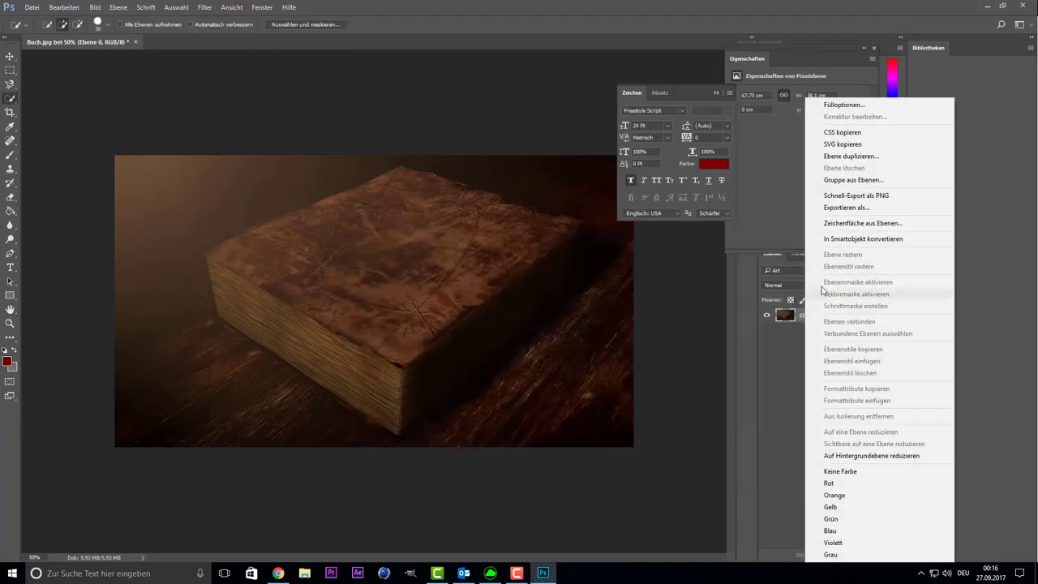
click(843, 113)
key(Return)
Apply a Lens Correction vignette of -100 to darken the copy's edges
click(204, 7)
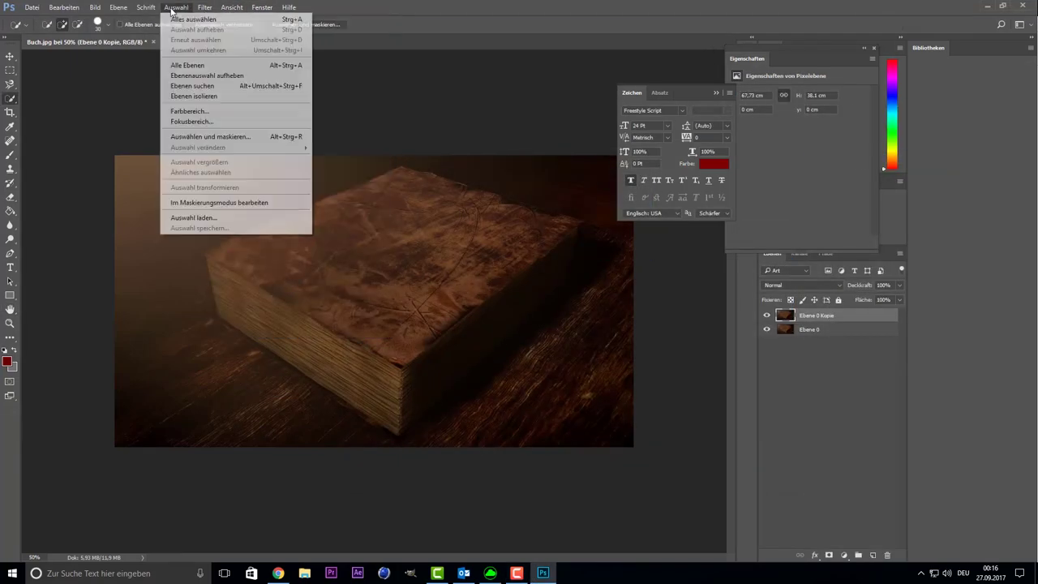
click(235, 79)
drag(938, 246, 870, 241)
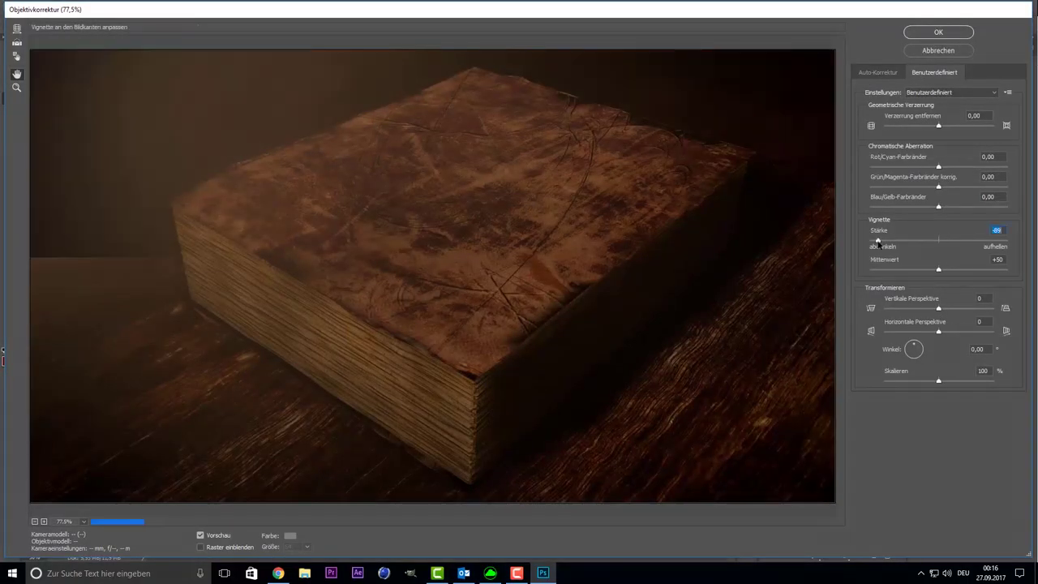
key(Tab)
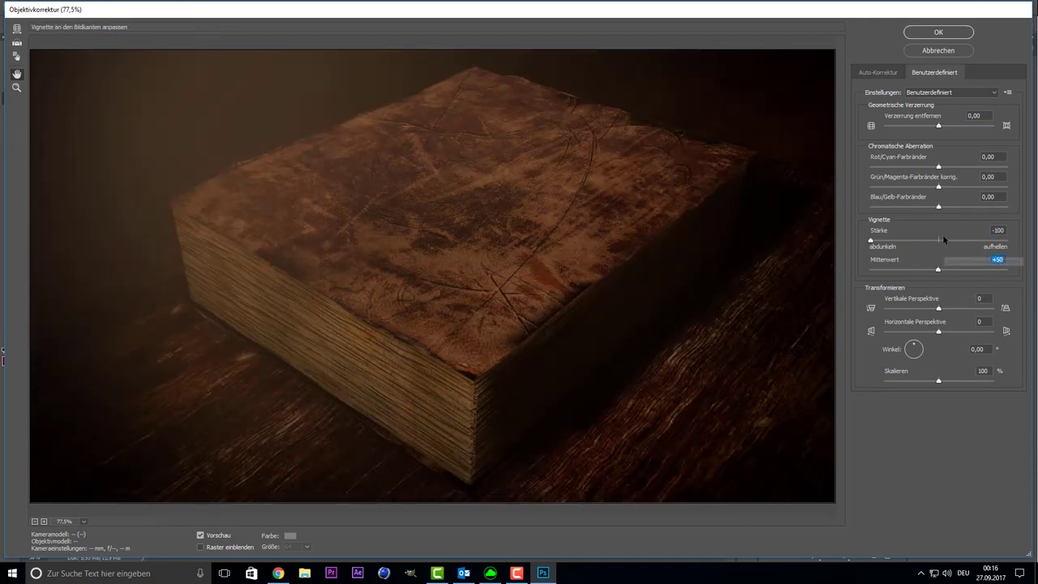
key(shift+Tab)
click(921, 32)
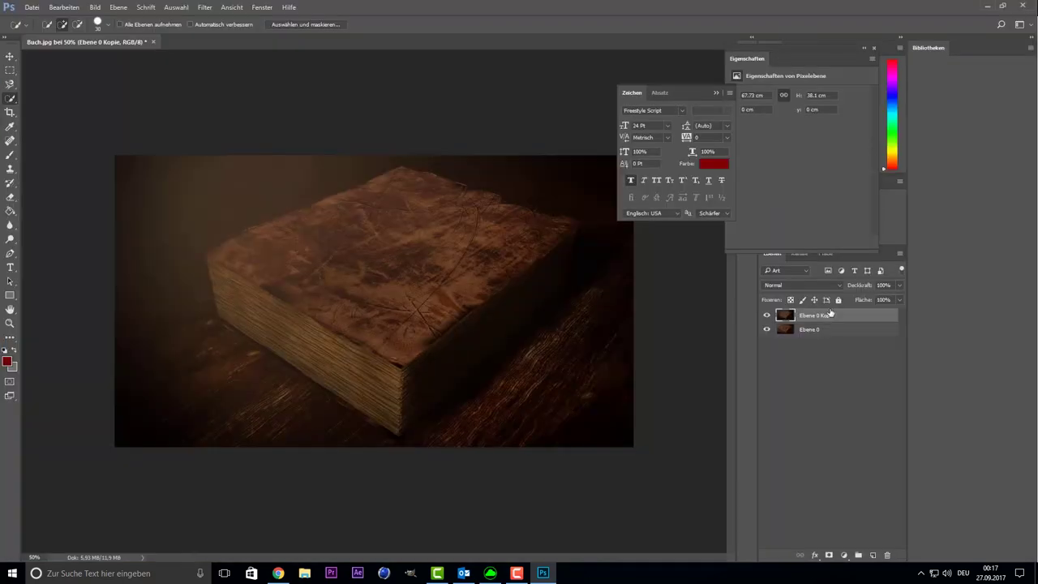
Add a Curves adjustment layer with darker shadows and lifted midtones
click(844, 554)
click(859, 383)
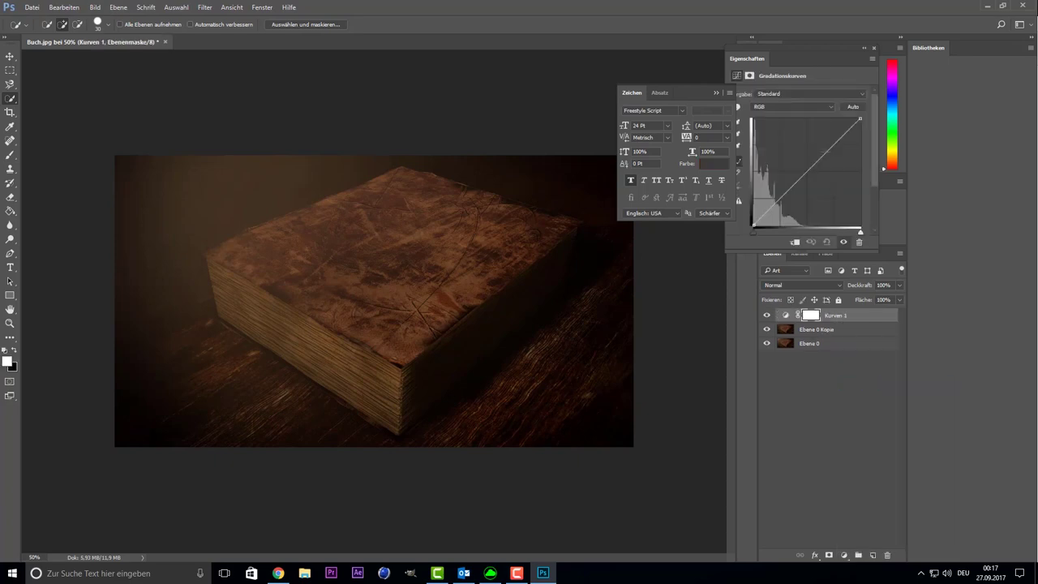
drag(771, 205, 771, 210)
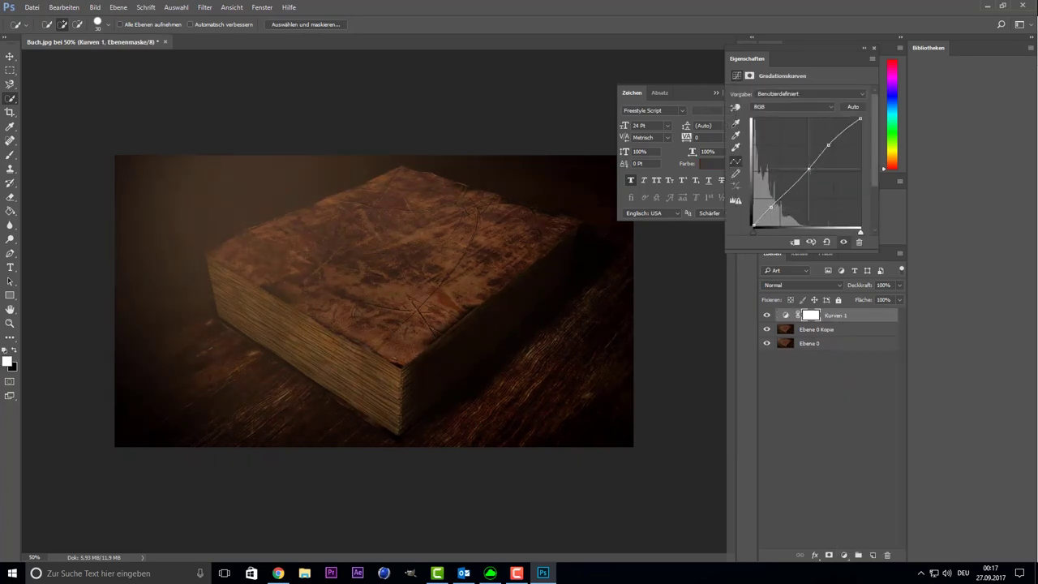
drag(808, 169, 798, 167)
Tweak the red, green and blue channel curves of Kurven 1
click(791, 106)
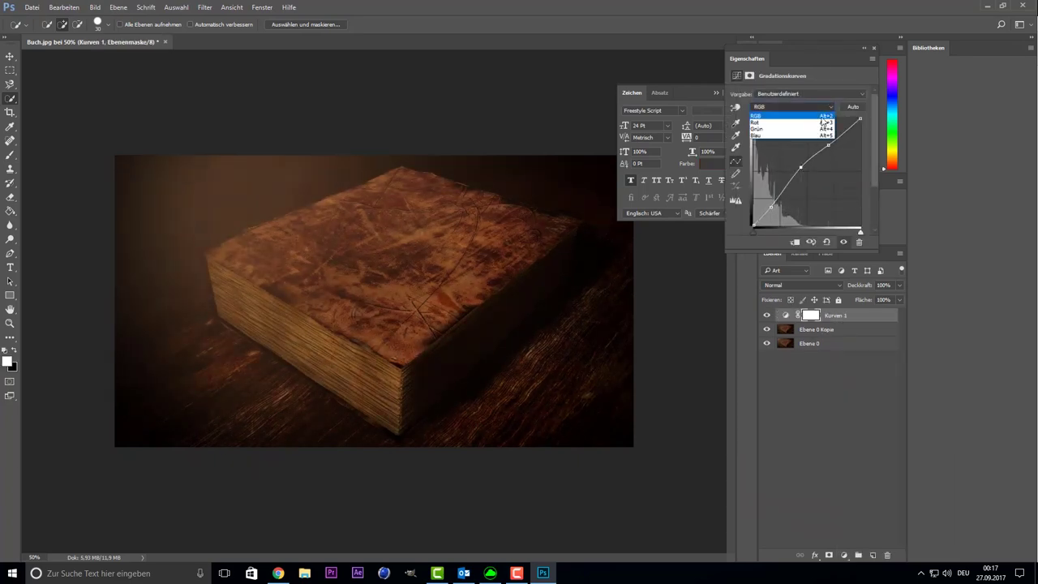
click(779, 117)
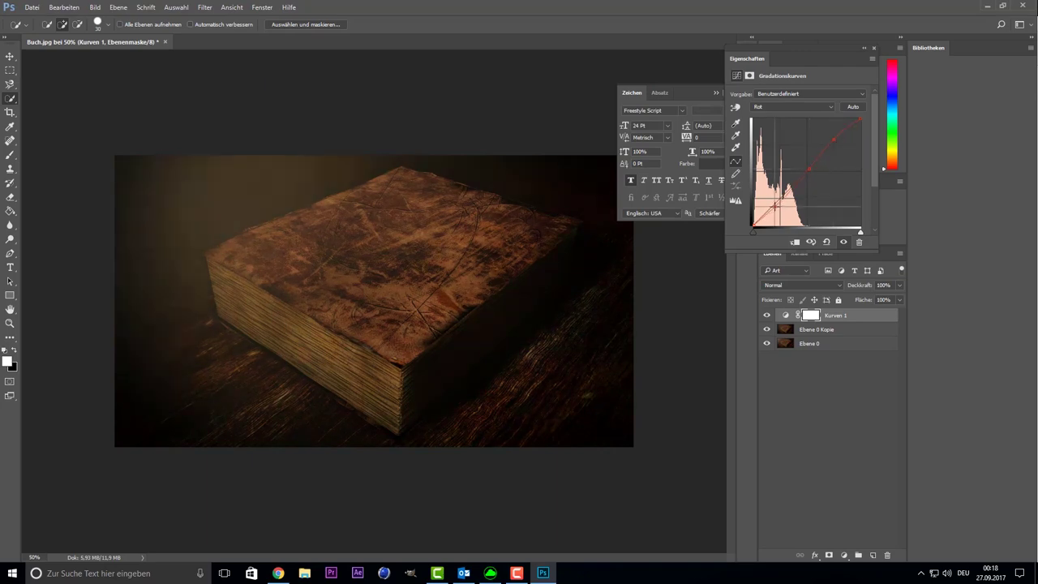
click(791, 106)
click(778, 117)
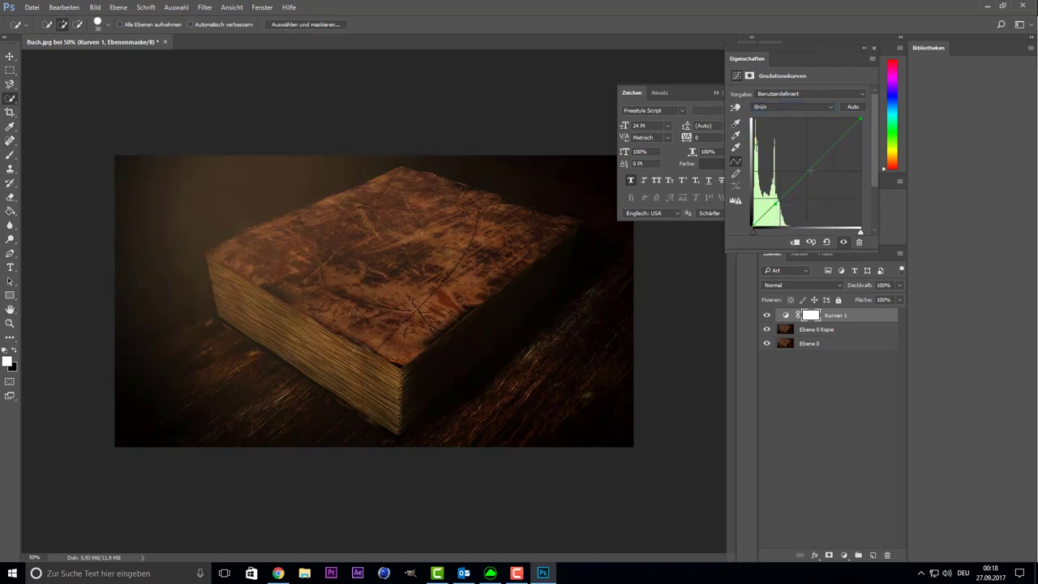
drag(810, 170, 802, 173)
drag(823, 135, 768, 311)
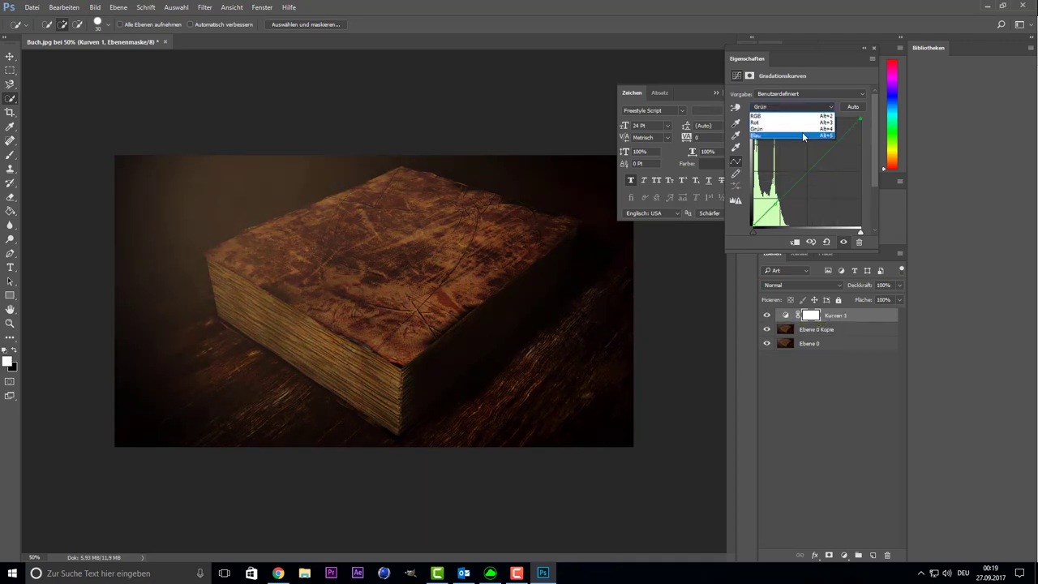
click(802, 136)
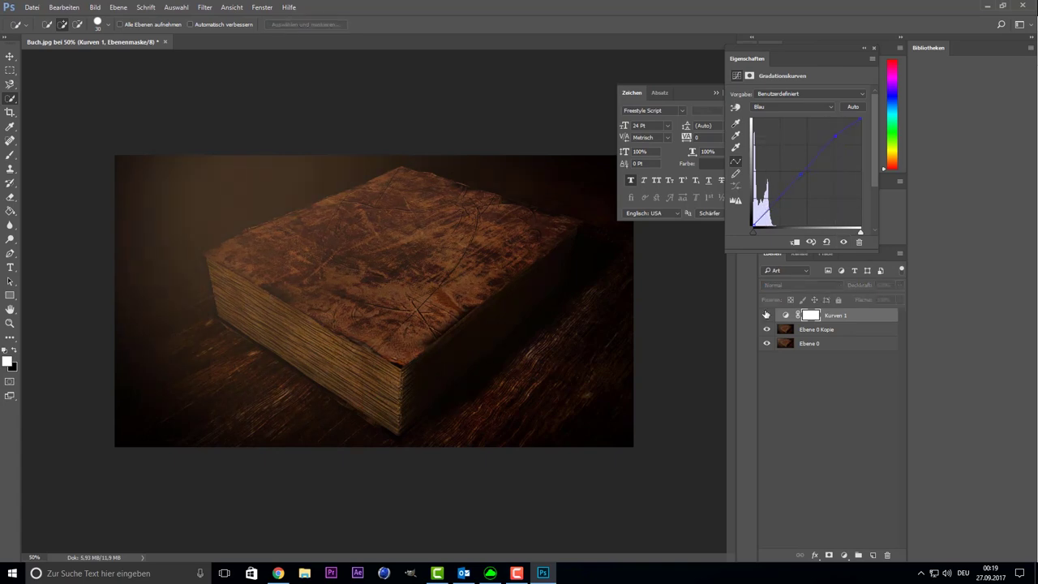
click(810, 405)
Save the graded image as JPEG, replacing the existing Buch.jpg
click(30, 8)
click(55, 127)
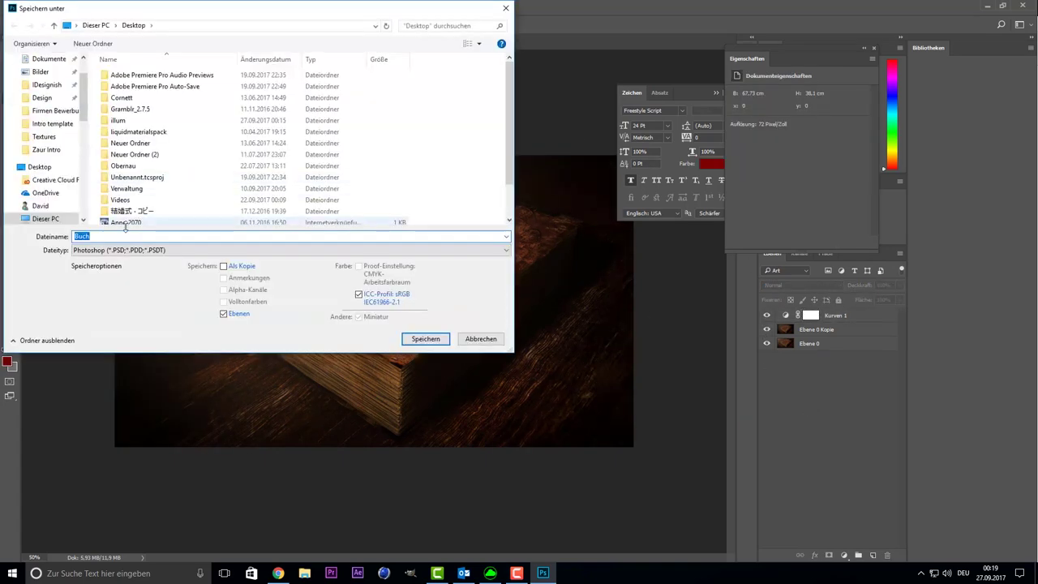
click(289, 250)
click(122, 323)
click(425, 339)
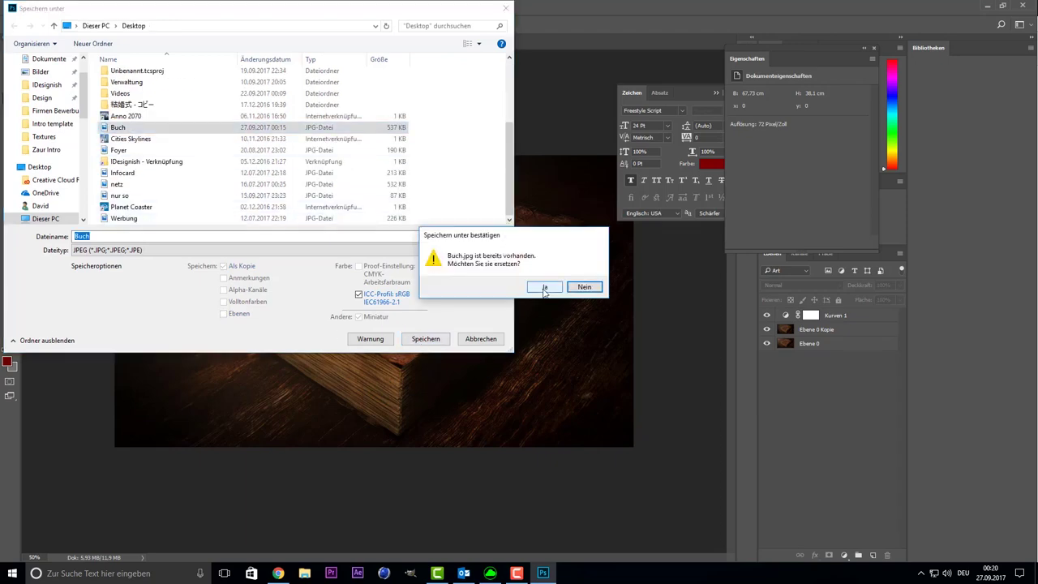
click(538, 285)
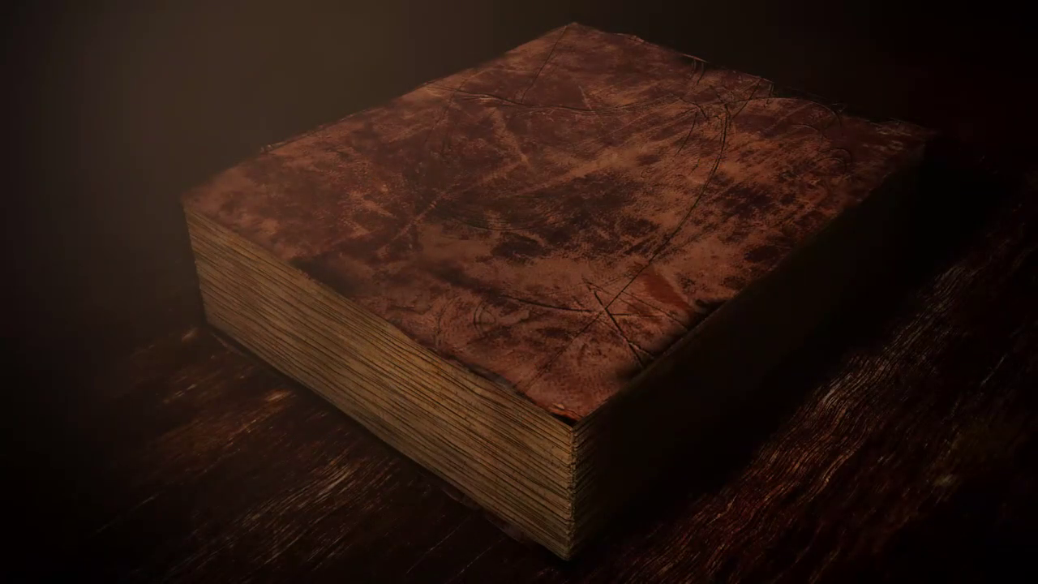